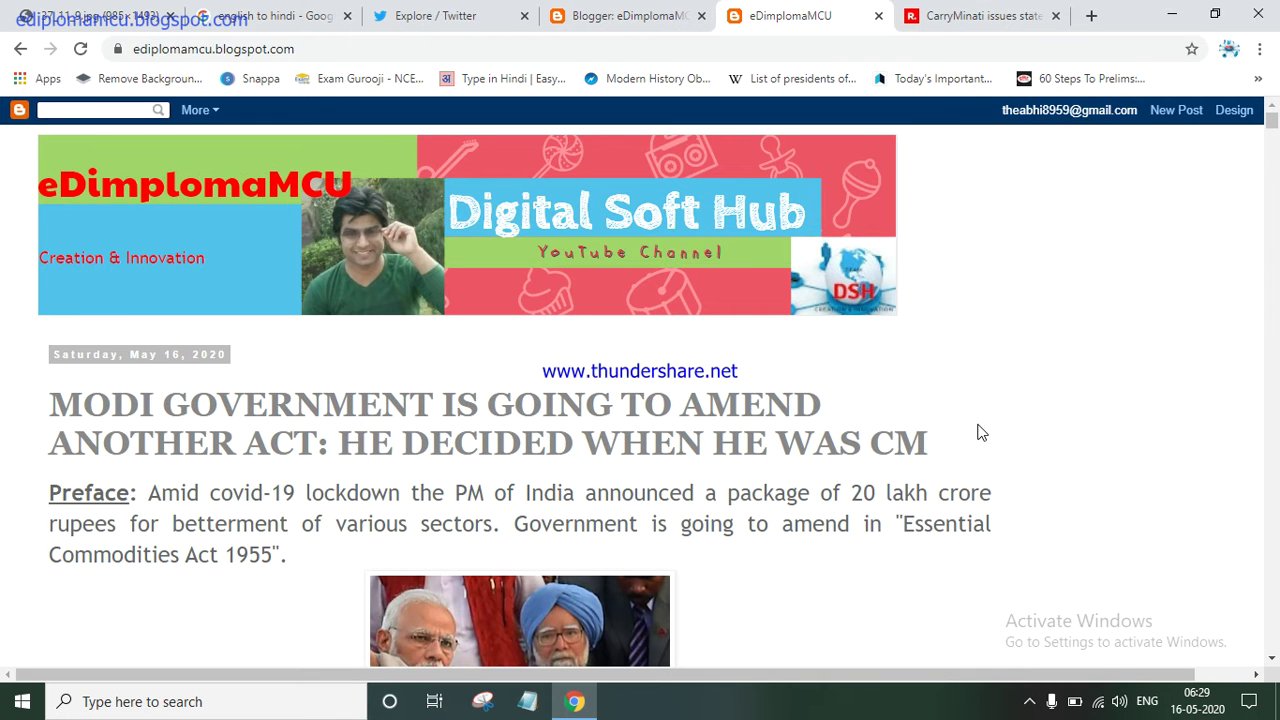
# Scroll down the eDimplomaMCU blog home page showing the post on amending another act.
pyautogui.scroll(-1, 980, 432)
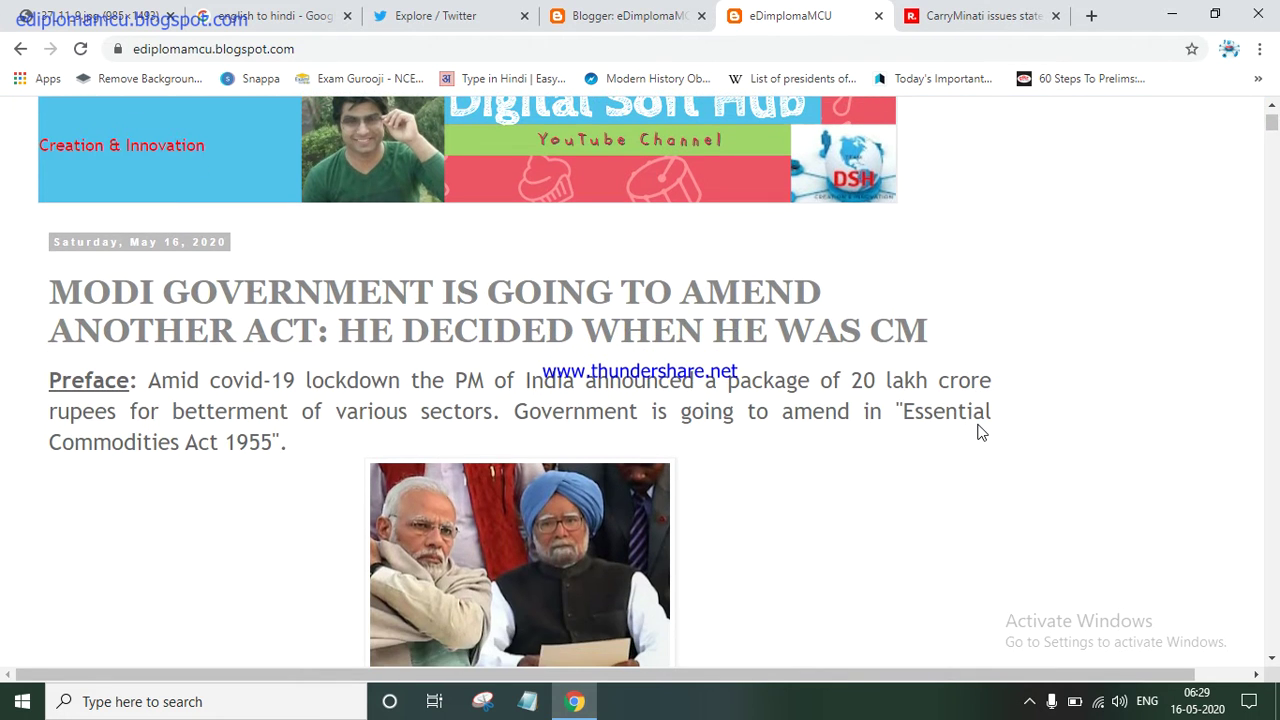
pyautogui.scroll(-1, 980, 432)
pyautogui.scroll(-1, 980, 432)
pyautogui.scroll(-1, 980, 432)
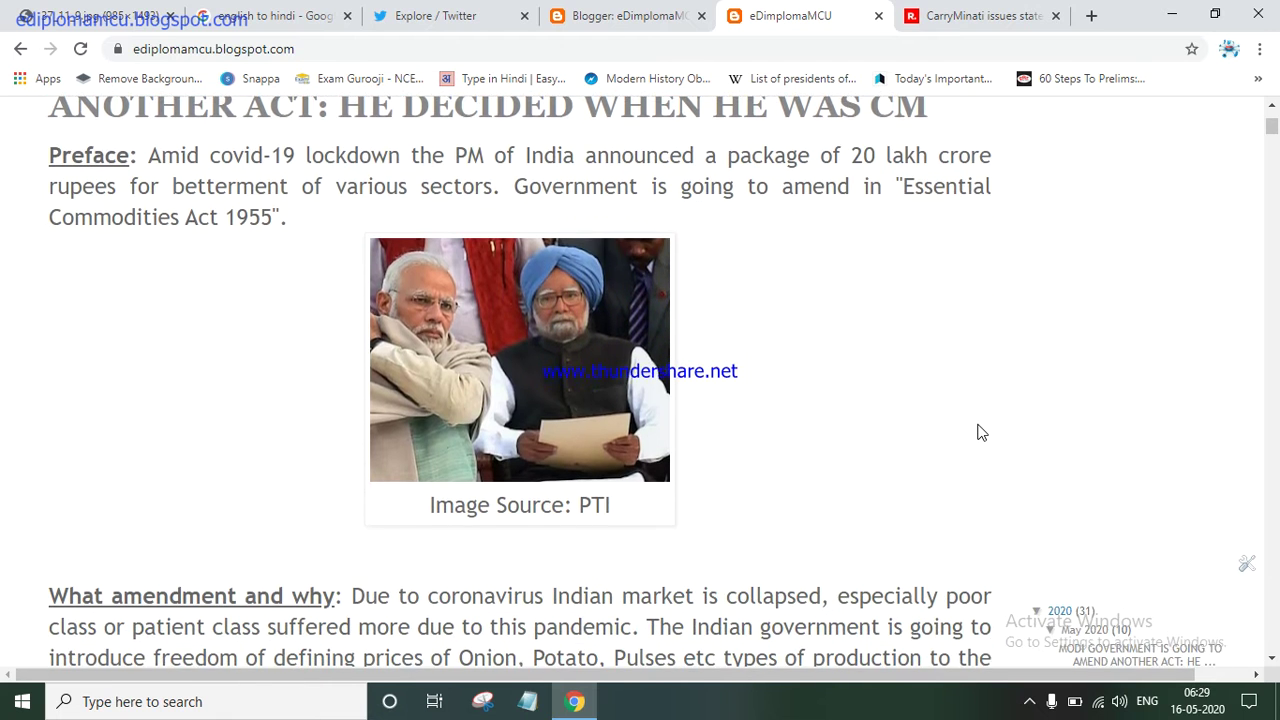
pyautogui.scroll(-1, 980, 432)
pyautogui.scroll(-1, 980, 432)
pyautogui.scroll(-1, 980, 432)
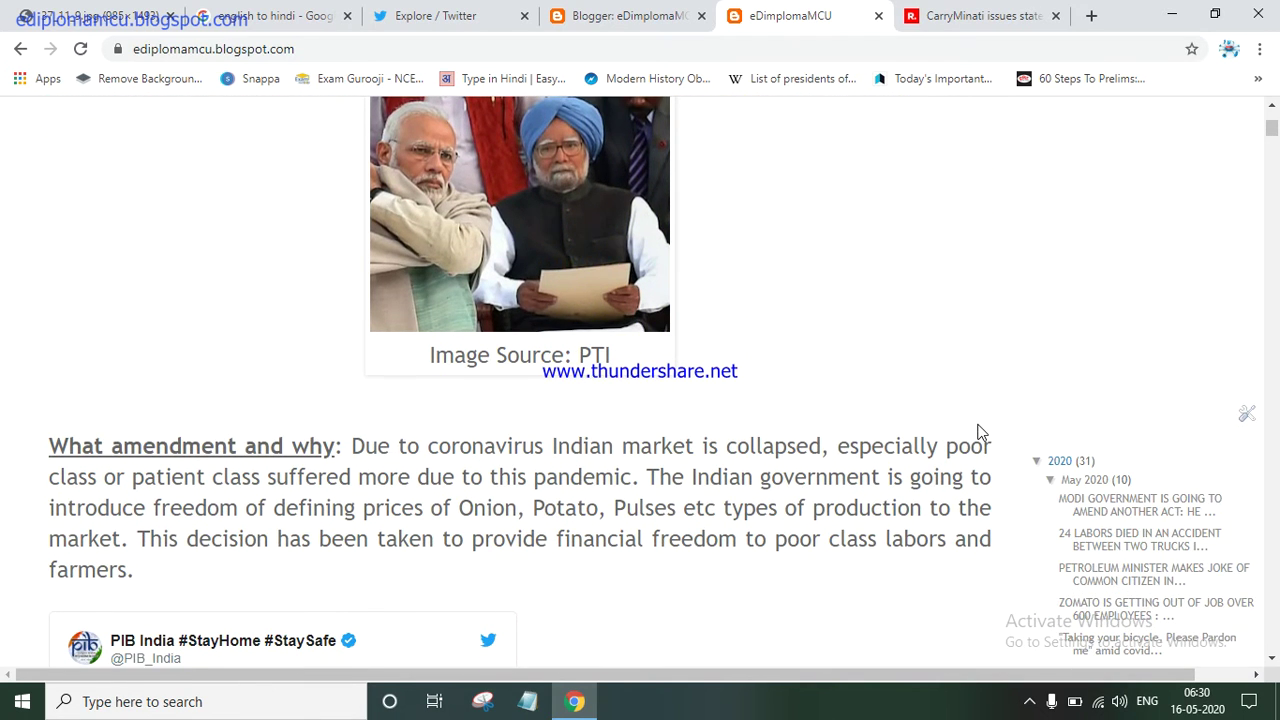
pyautogui.scroll(-1, 980, 432)
pyautogui.scroll(-1, 980, 428)
pyautogui.scroll(-2, 980, 428)
pyautogui.scroll(-1, 980, 432)
pyautogui.scroll(-1, 980, 432)
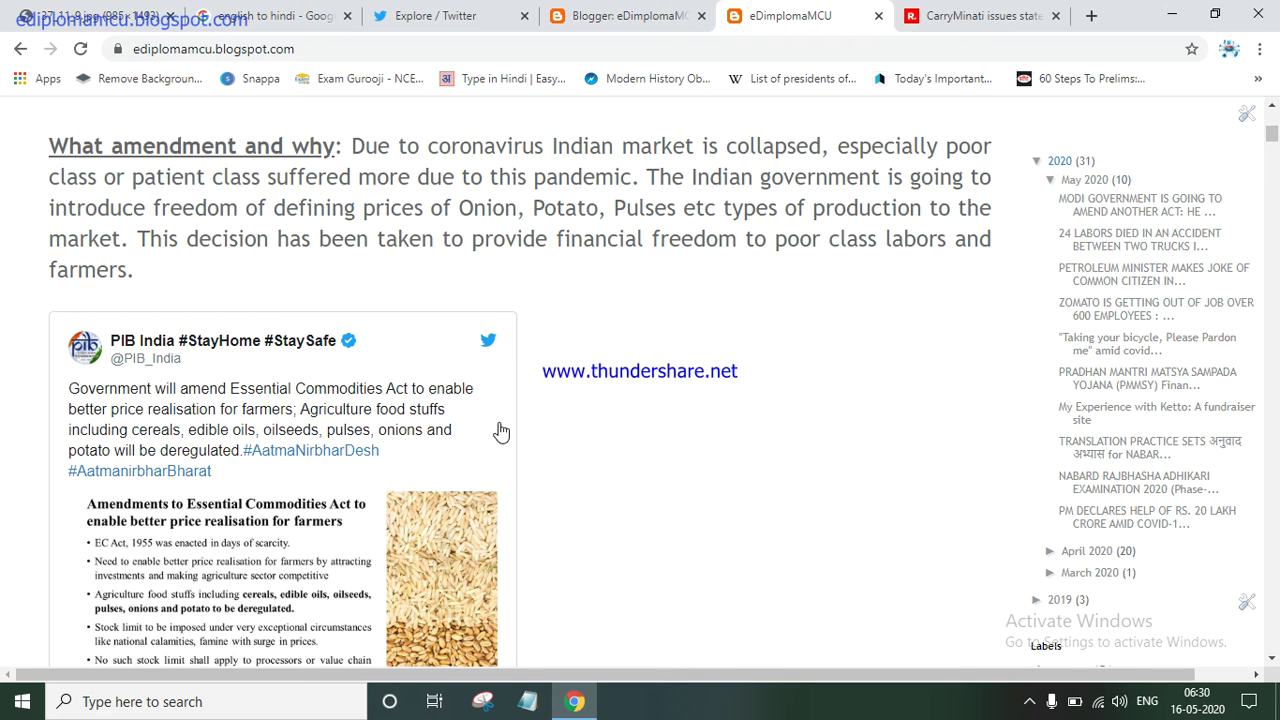
pyautogui.click(836, 413)
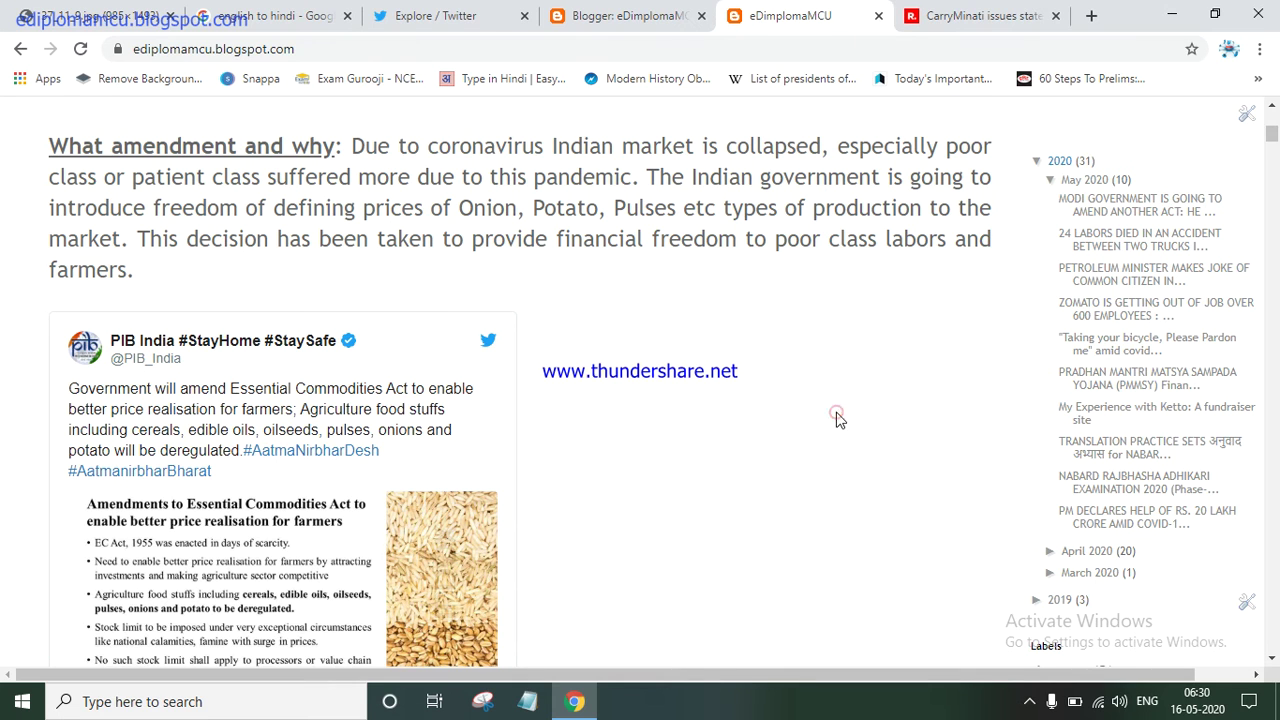
pyautogui.scroll(-2, 836, 416)
pyautogui.scroll(-3, 838, 412)
pyautogui.scroll(2, 838, 412)
pyautogui.scroll(4, 838, 414)
pyautogui.scroll(4, 840, 418)
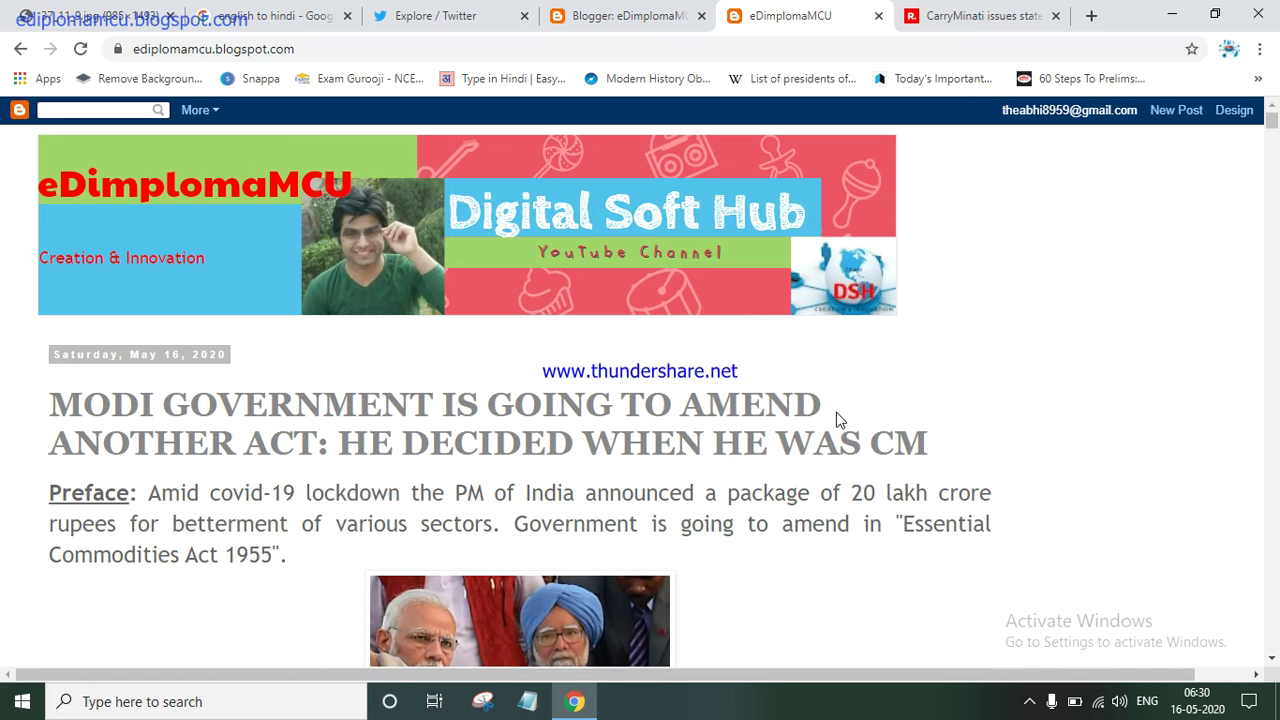
pyautogui.click(163, 44)
pyautogui.click(142, 45)
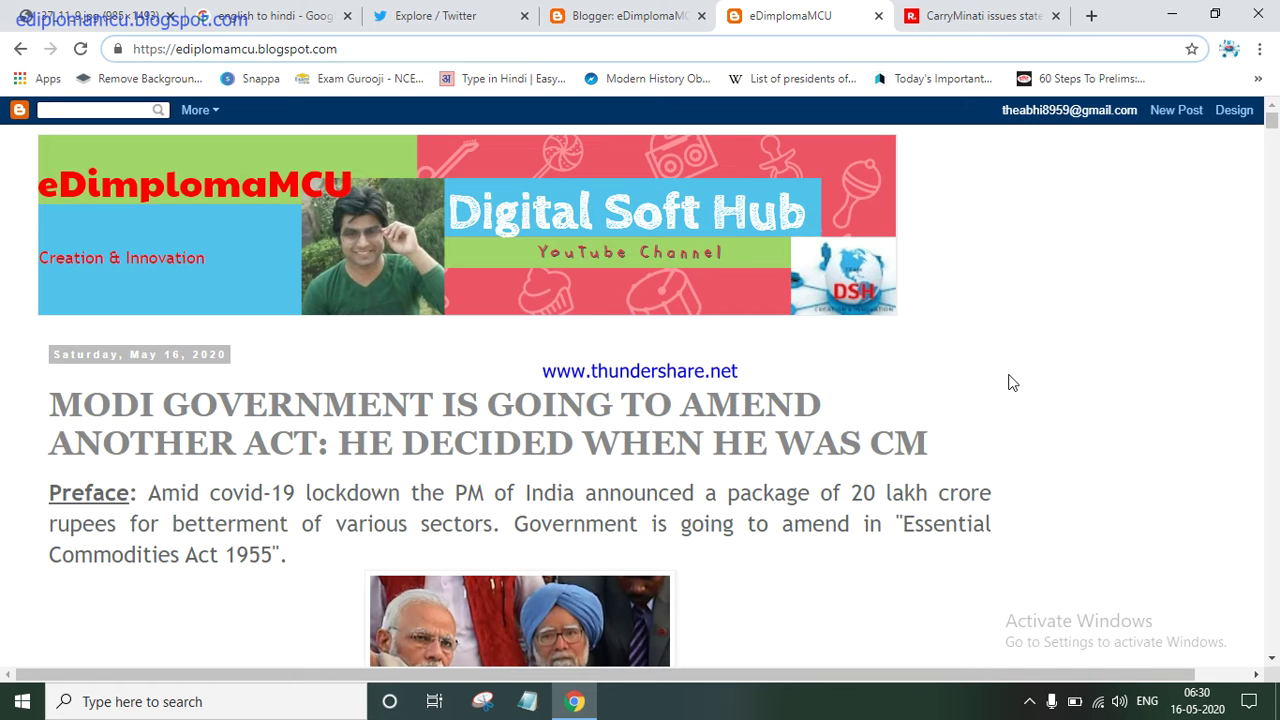
pyautogui.click(1052, 414)
pyautogui.scroll(-1, 1052, 418)
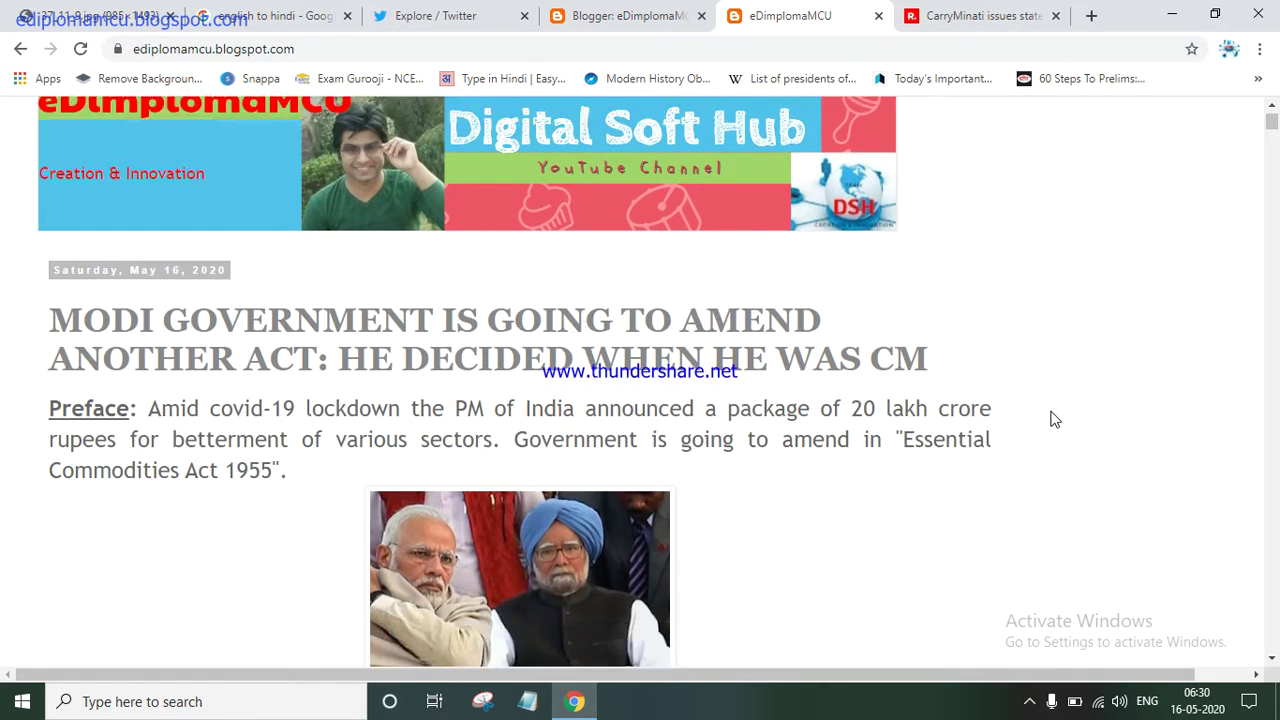
pyautogui.scroll(-4, 1052, 418)
pyautogui.scroll(-4, 1052, 418)
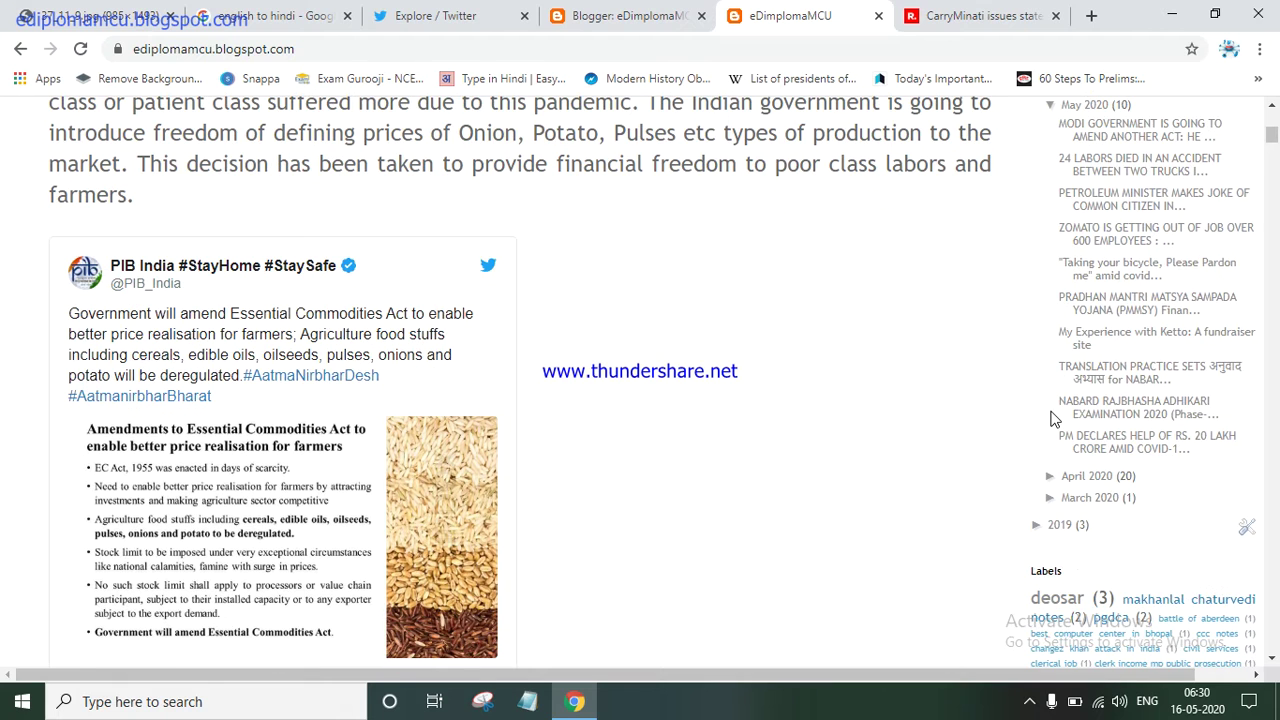
pyautogui.scroll(-1, 1052, 418)
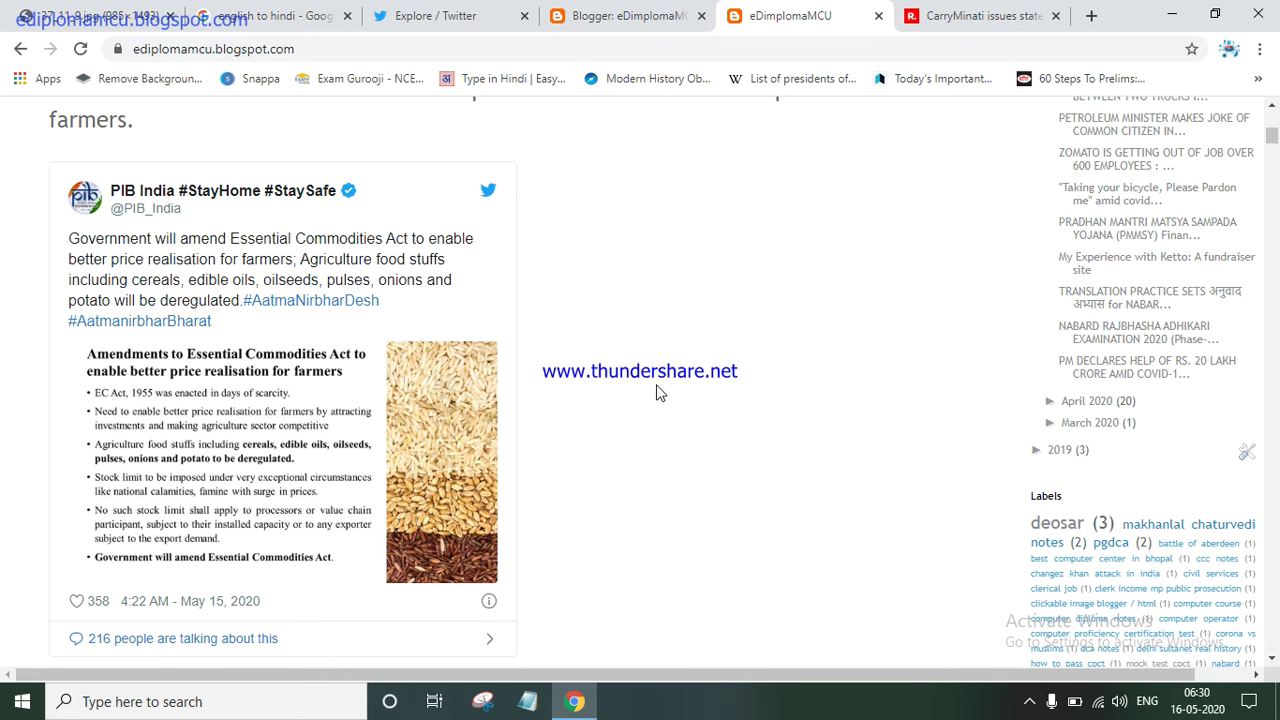
pyautogui.scroll(2, 657, 392)
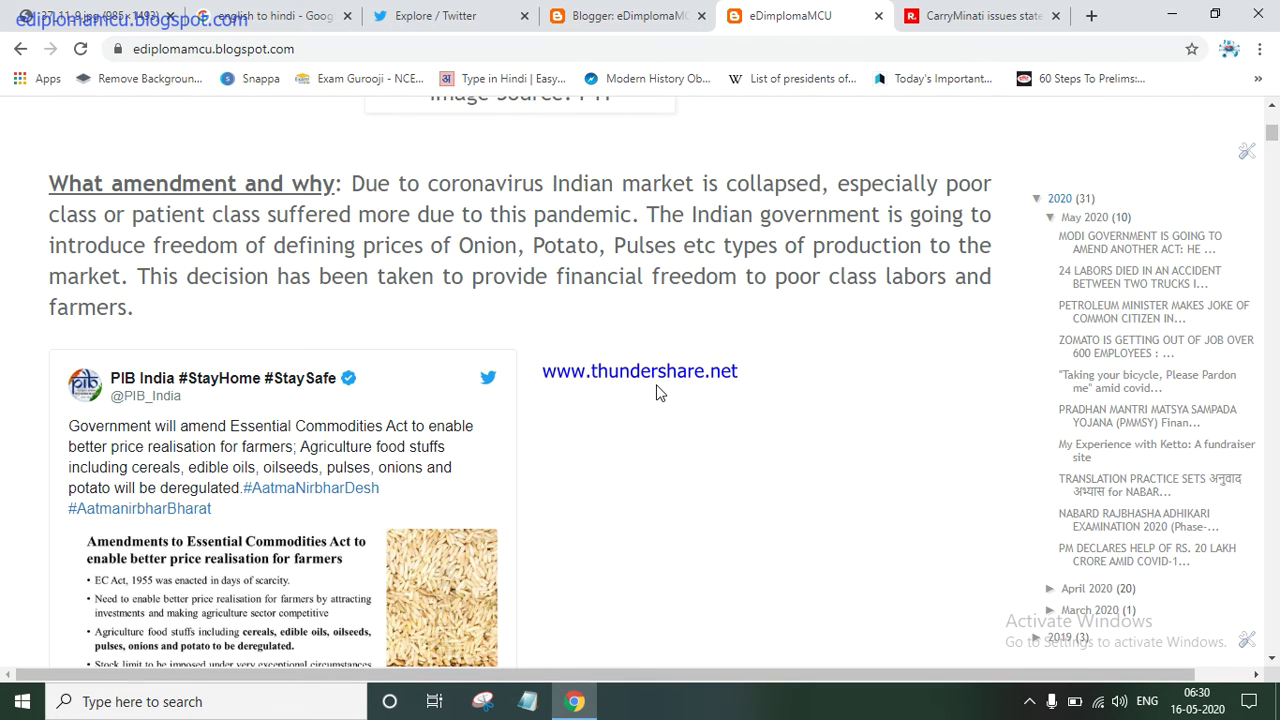
pyautogui.scroll(-3, 657, 392)
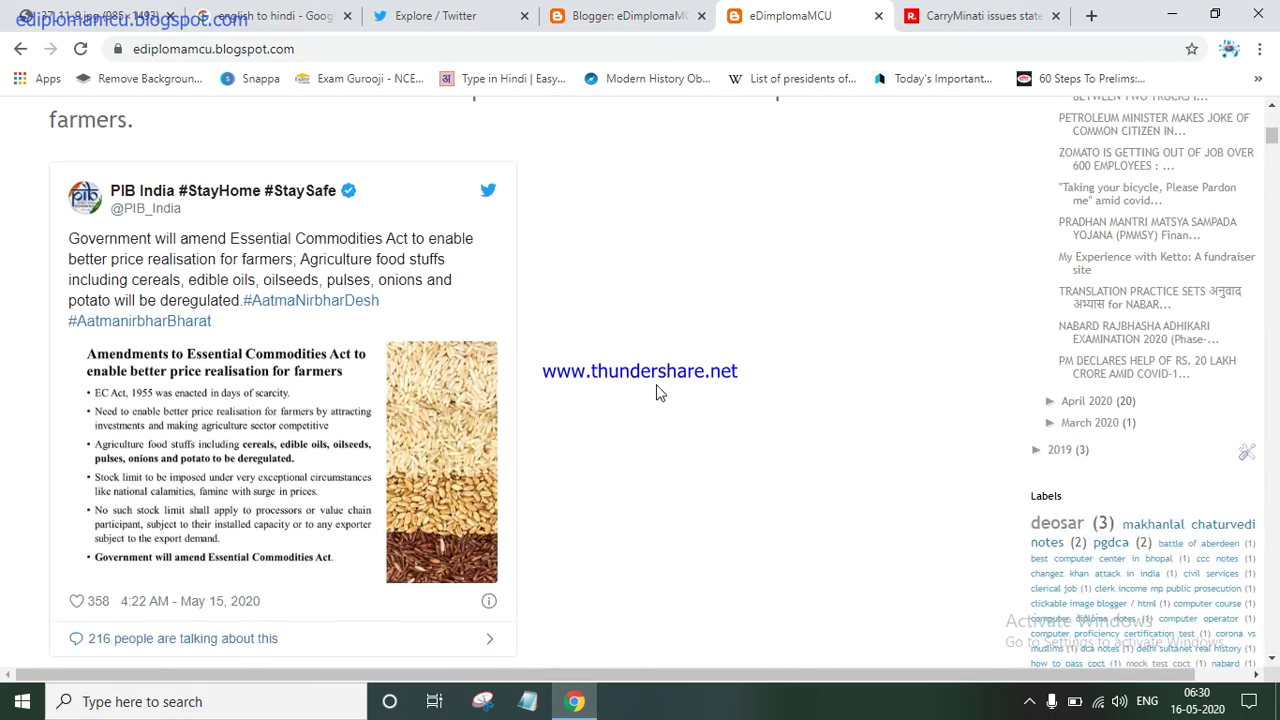
pyautogui.scroll(-3, 657, 392)
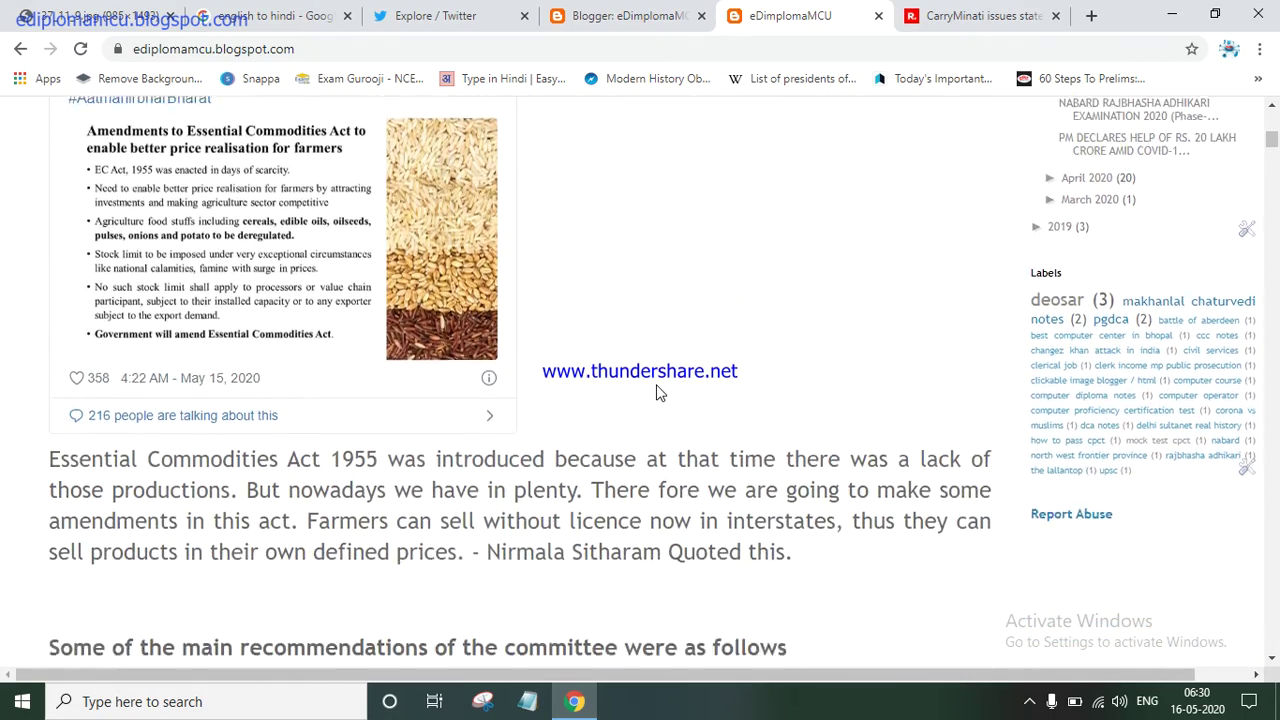
pyautogui.scroll(4, 657, 392)
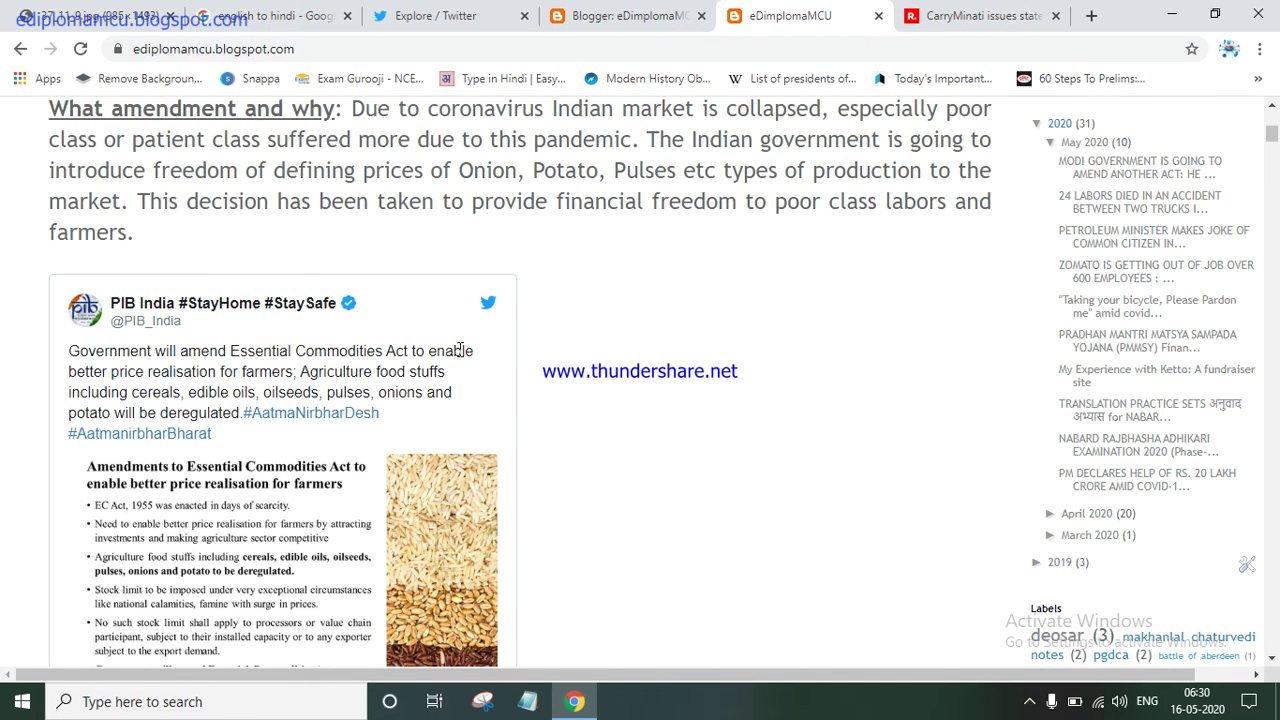
# Open the republicworld.com CarryMinati article and its embedded statement tweet on Twitter.
pyautogui.click(655, 16)
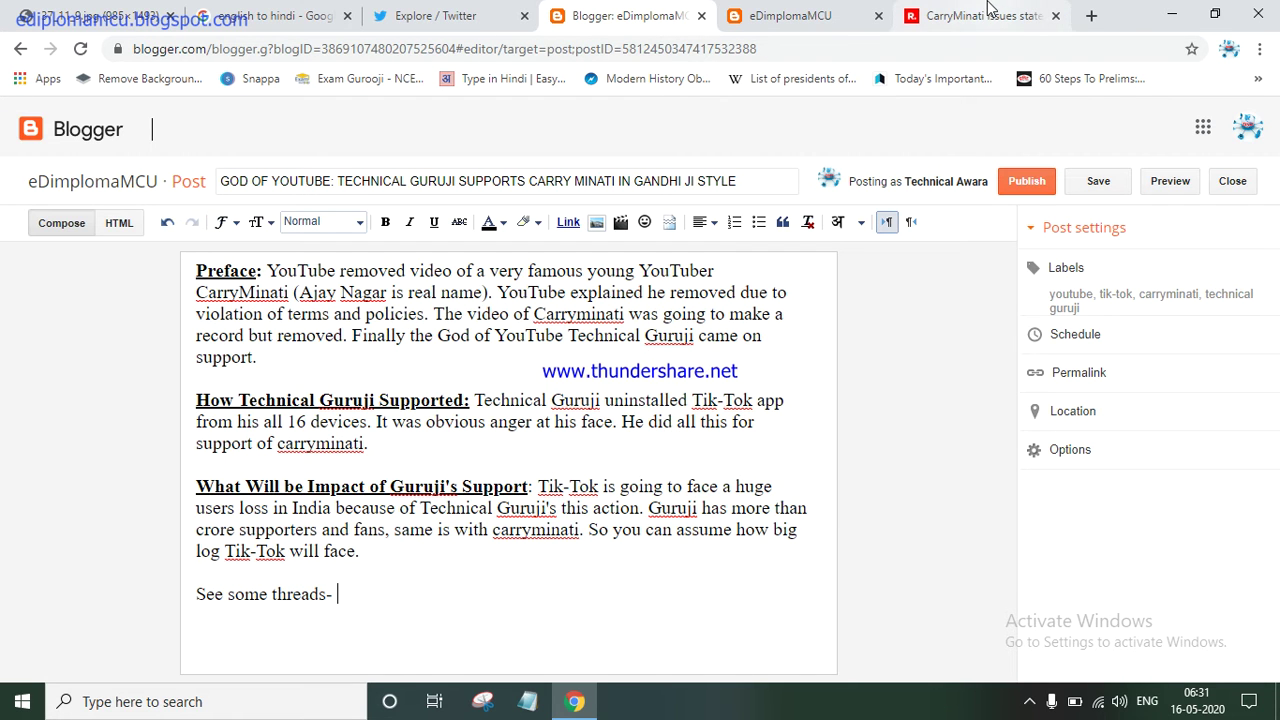
pyautogui.click(968, 12)
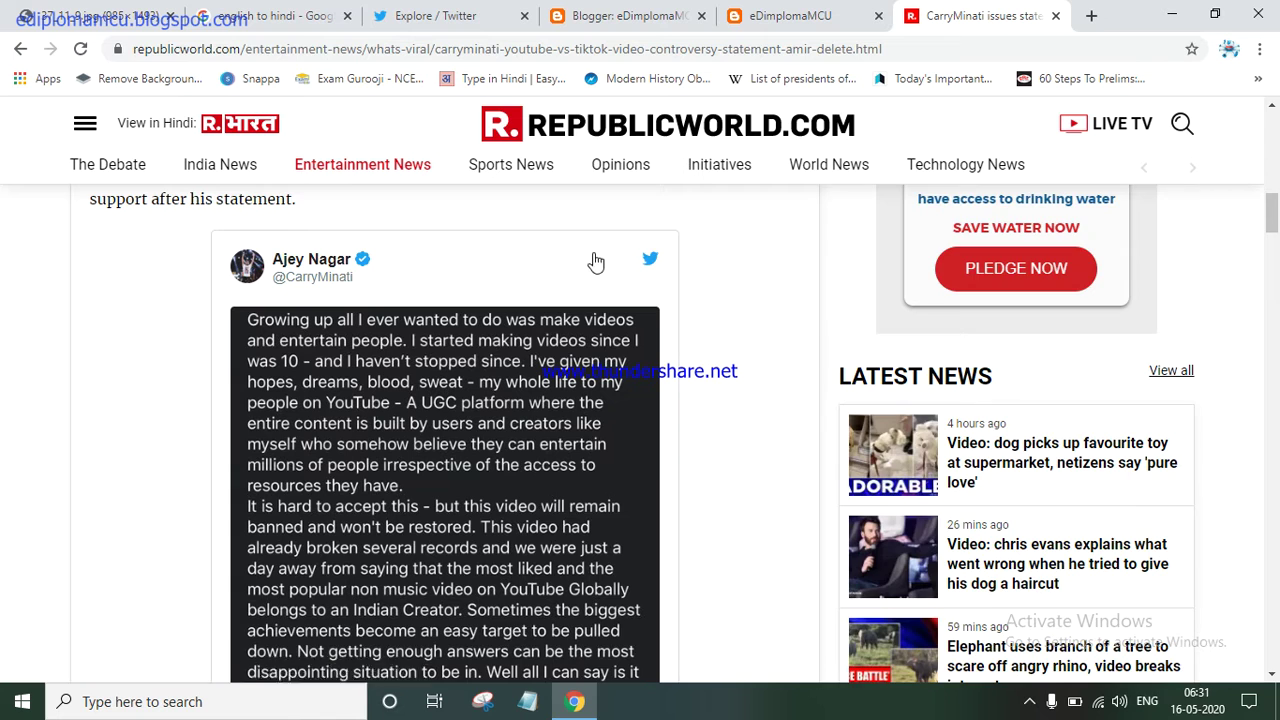
pyautogui.click(521, 266)
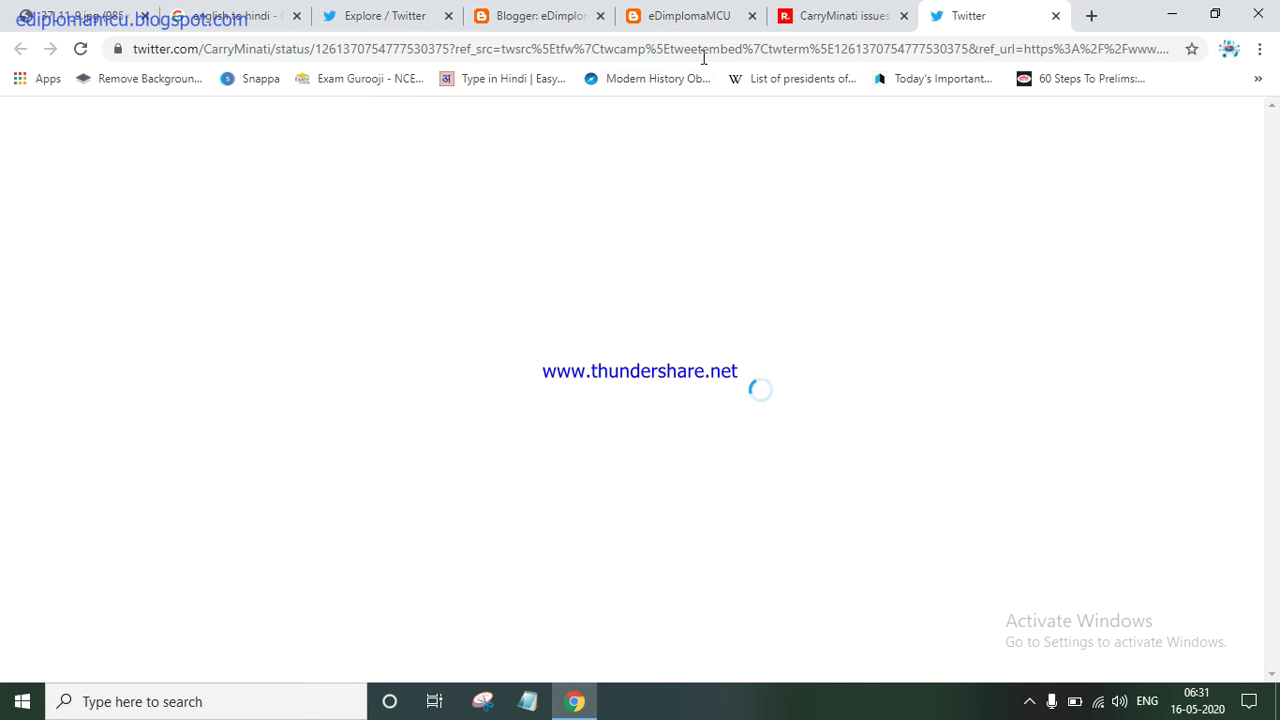
# Copy the Embed Tweet code for CarryMinati's statement tweet from the tweet's options menu.
pyautogui.click(566, 12)
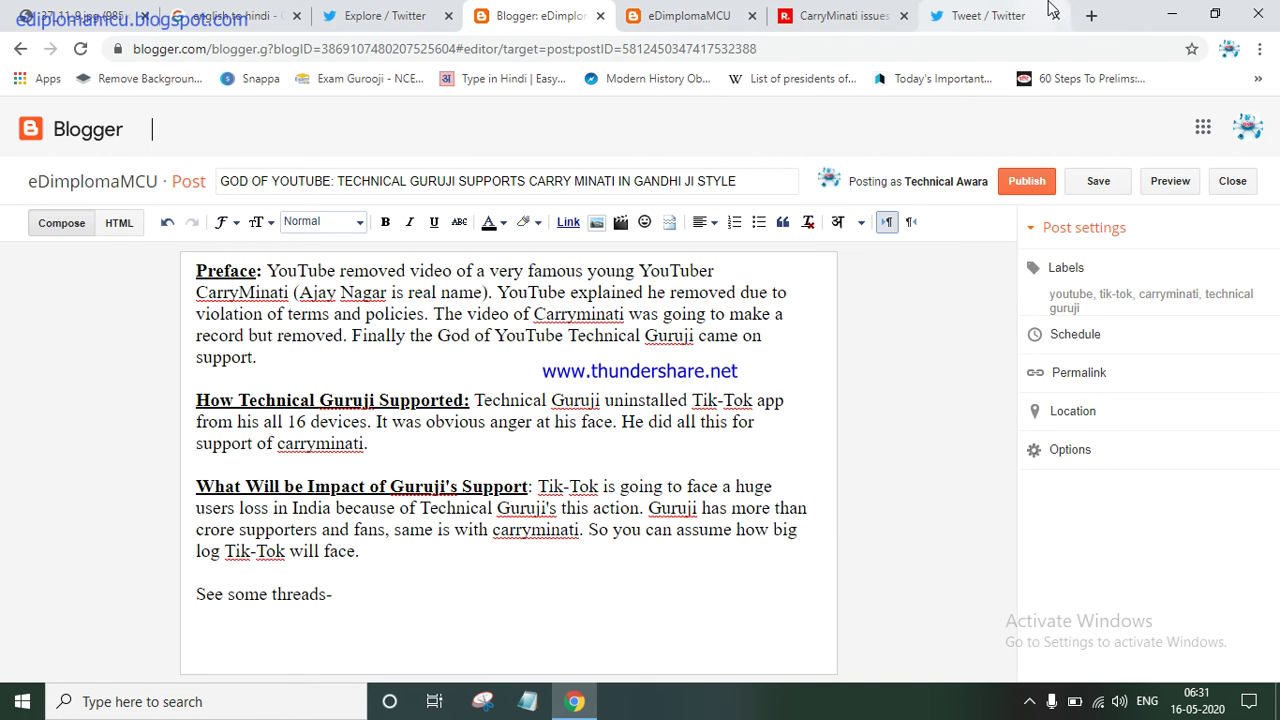
pyautogui.click(998, 12)
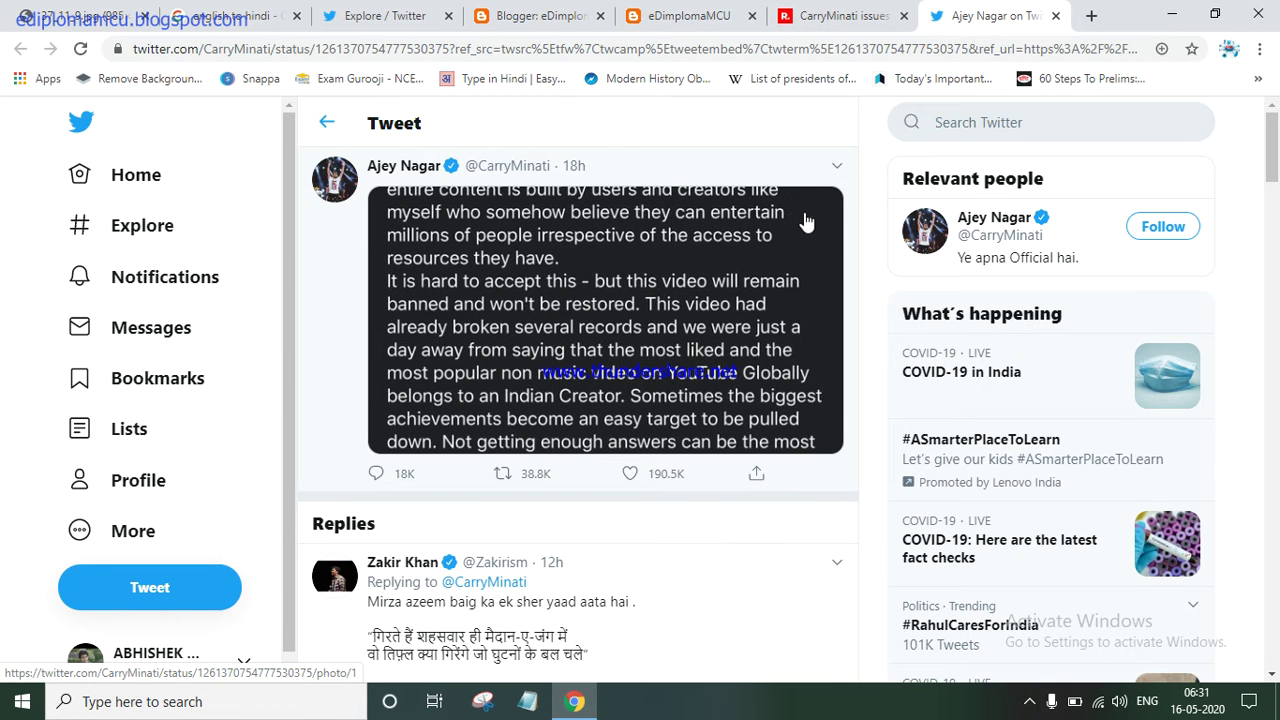
pyautogui.click(839, 167)
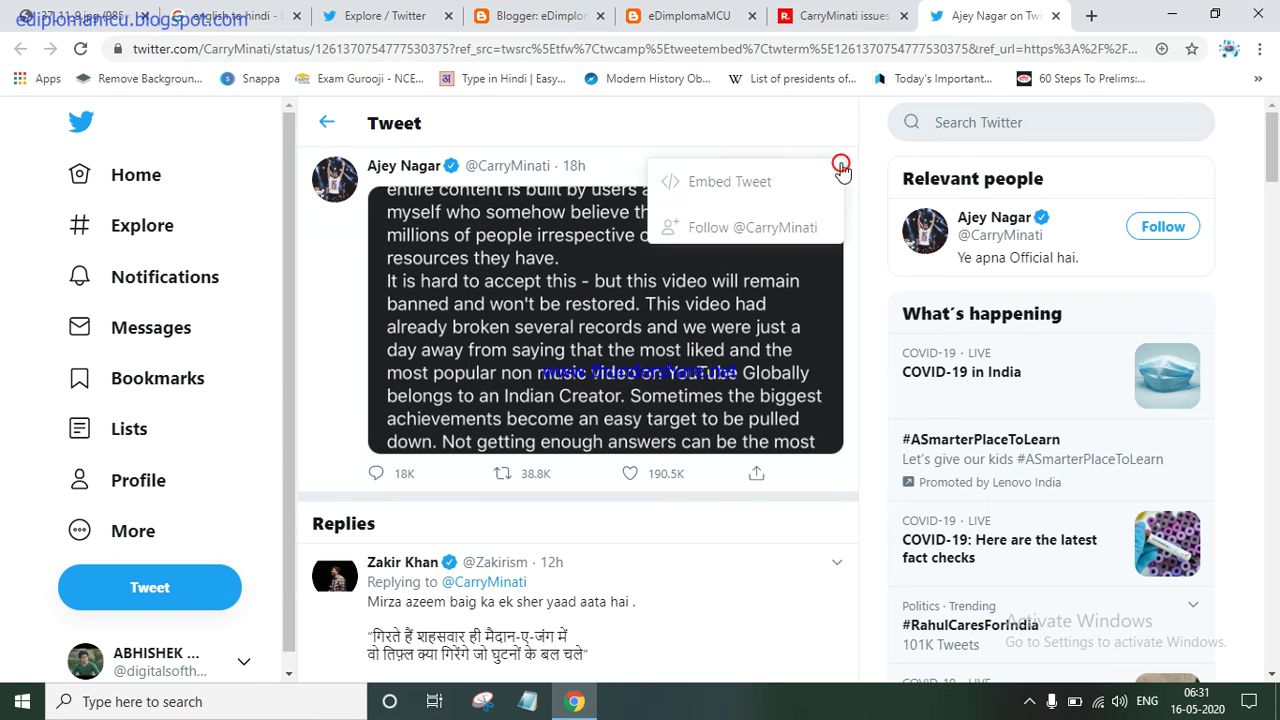
pyautogui.click(754, 185)
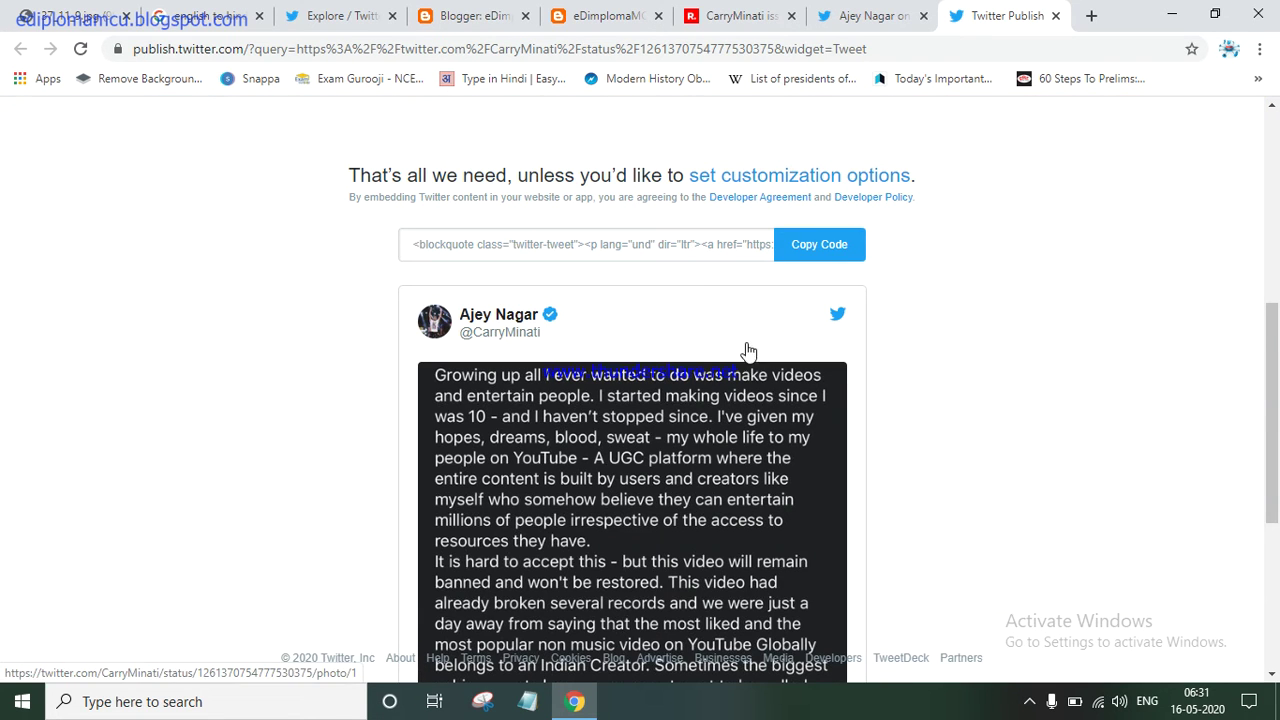
pyautogui.click(833, 255)
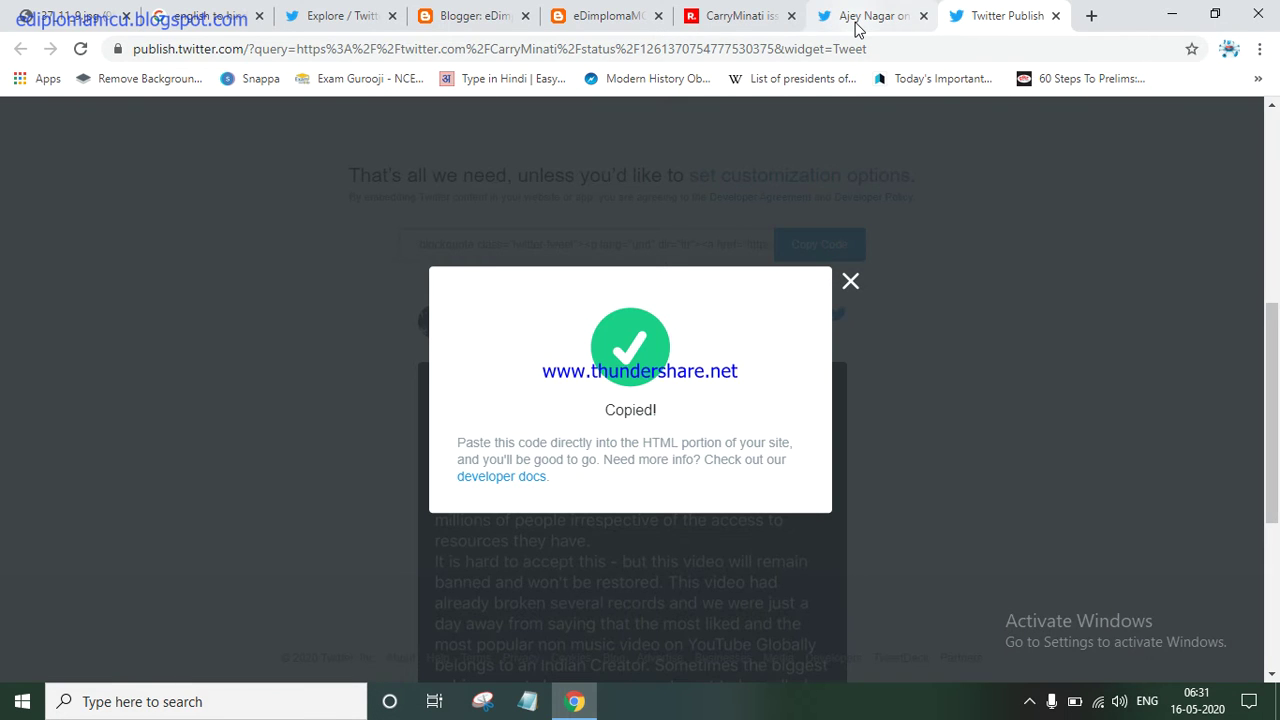
pyautogui.click(862, 18)
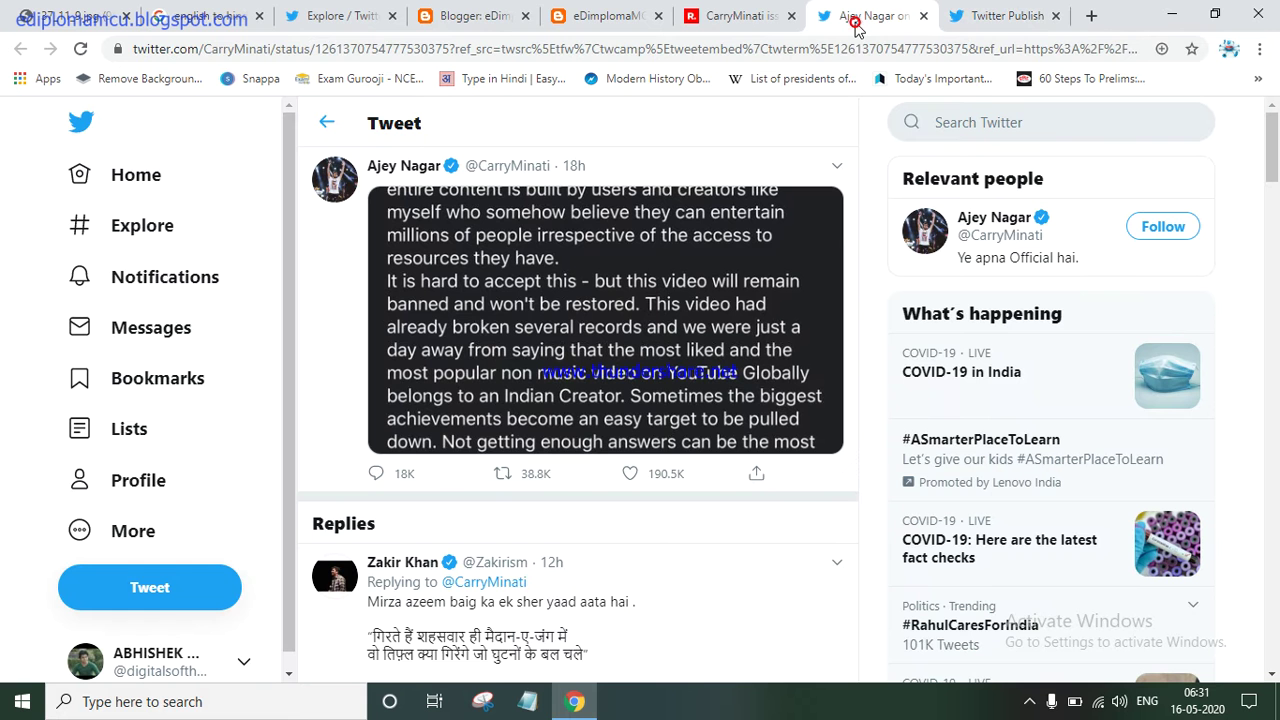
pyautogui.click(637, 8)
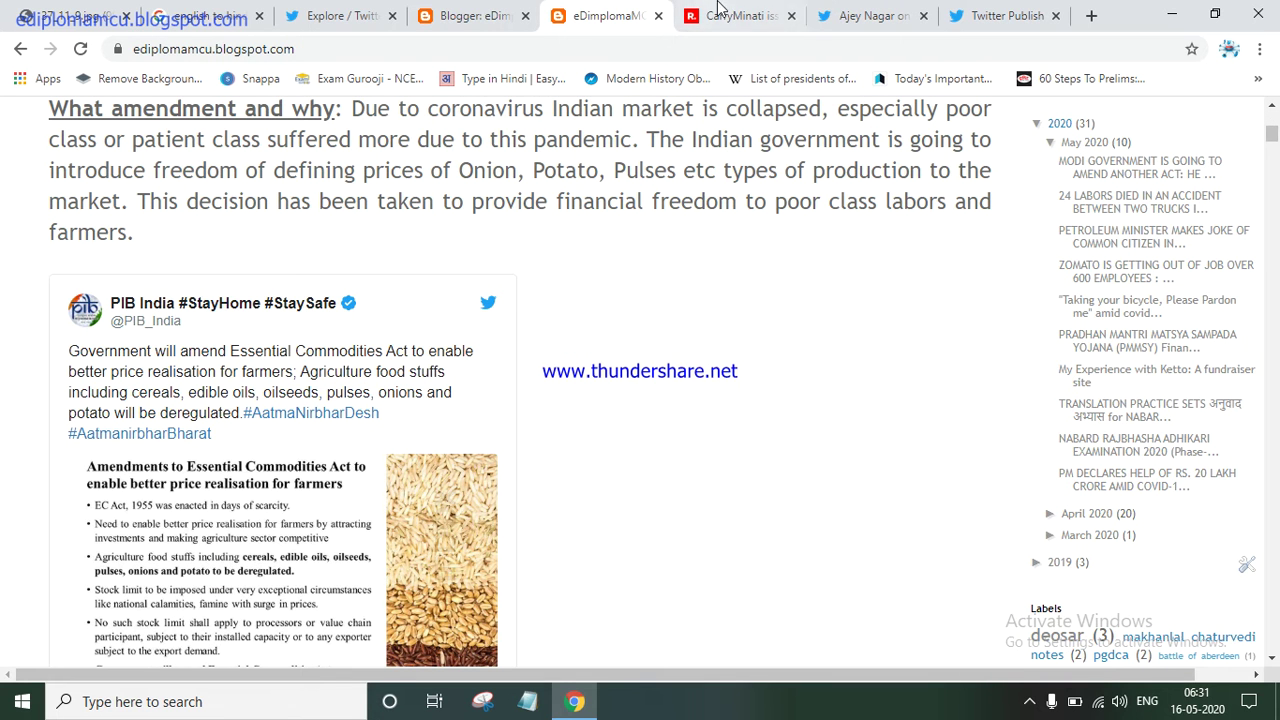
# Paste the tweet embed code into the post's HTML source right after 'See some threads-'.
pyautogui.click(502, 10)
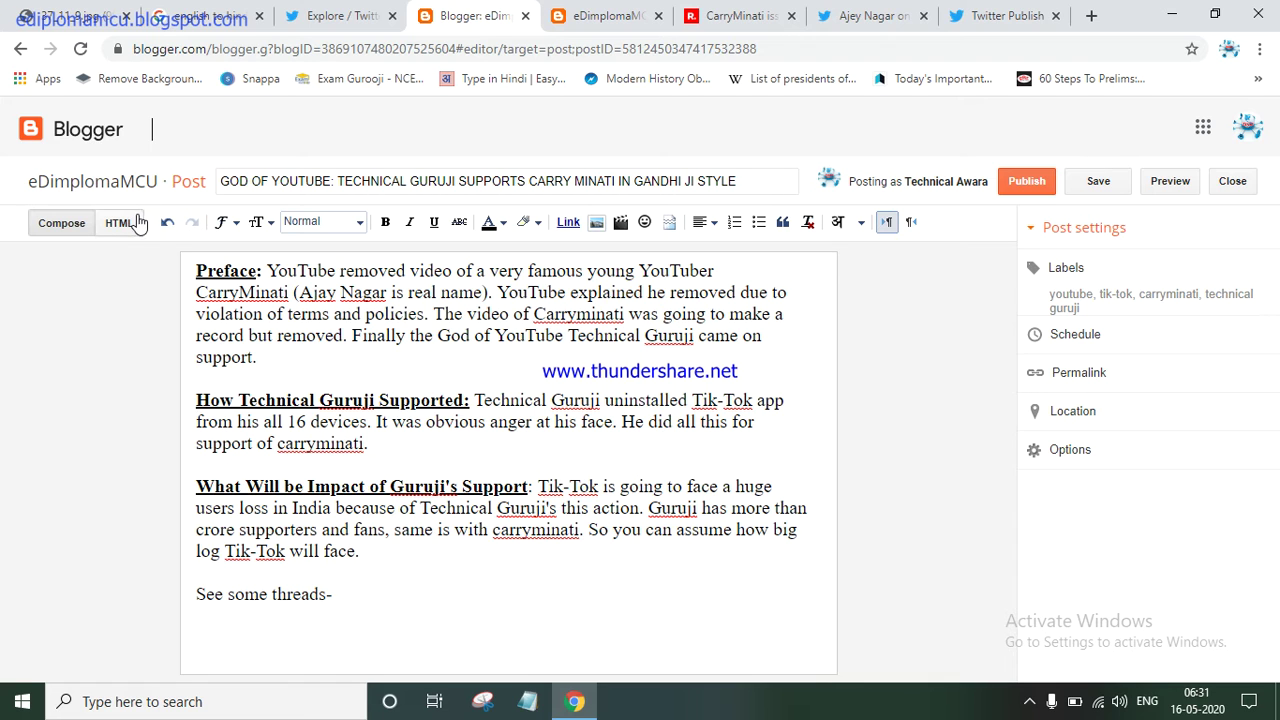
pyautogui.click(133, 222)
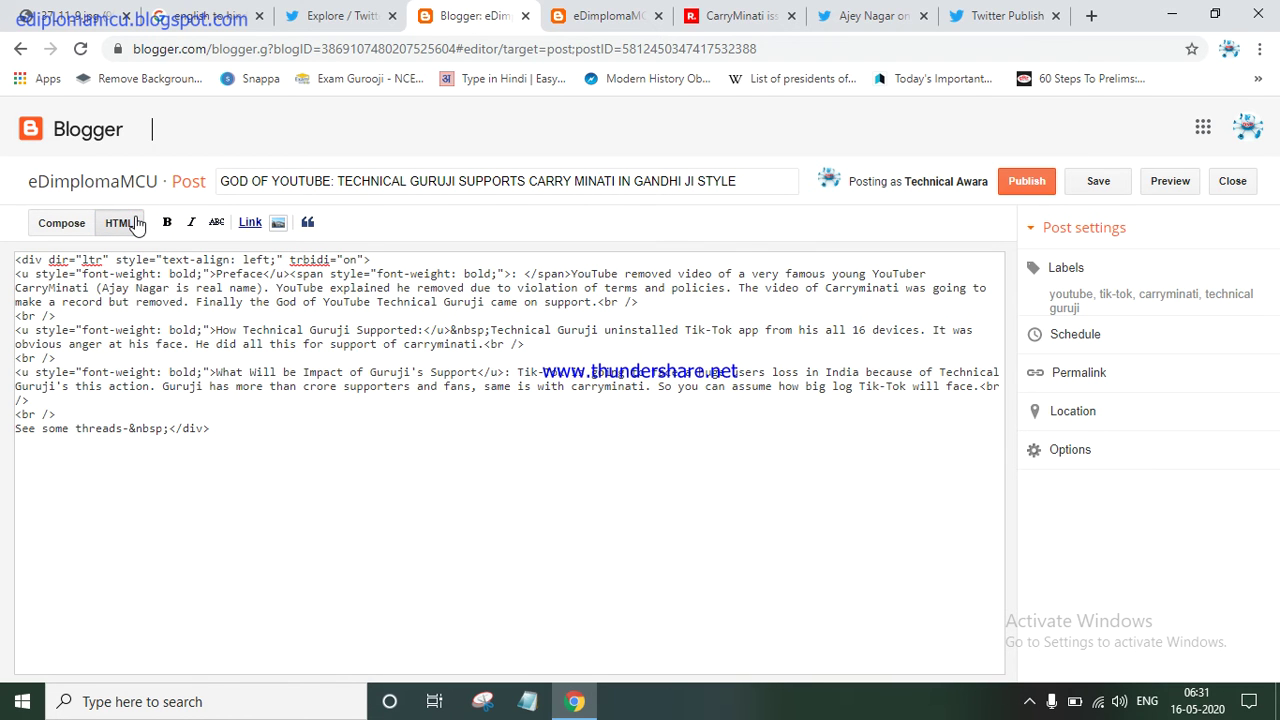
pyautogui.click(265, 427)
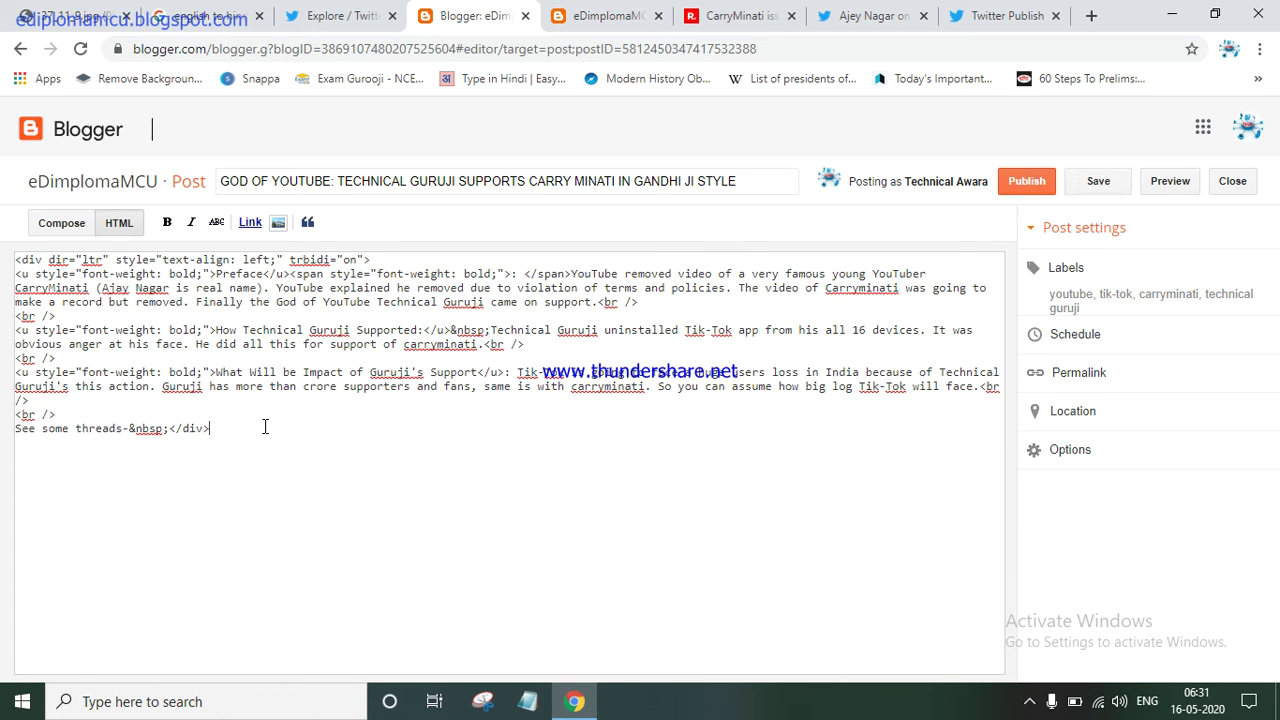
pyautogui.hotkey('ctrl', 'v')
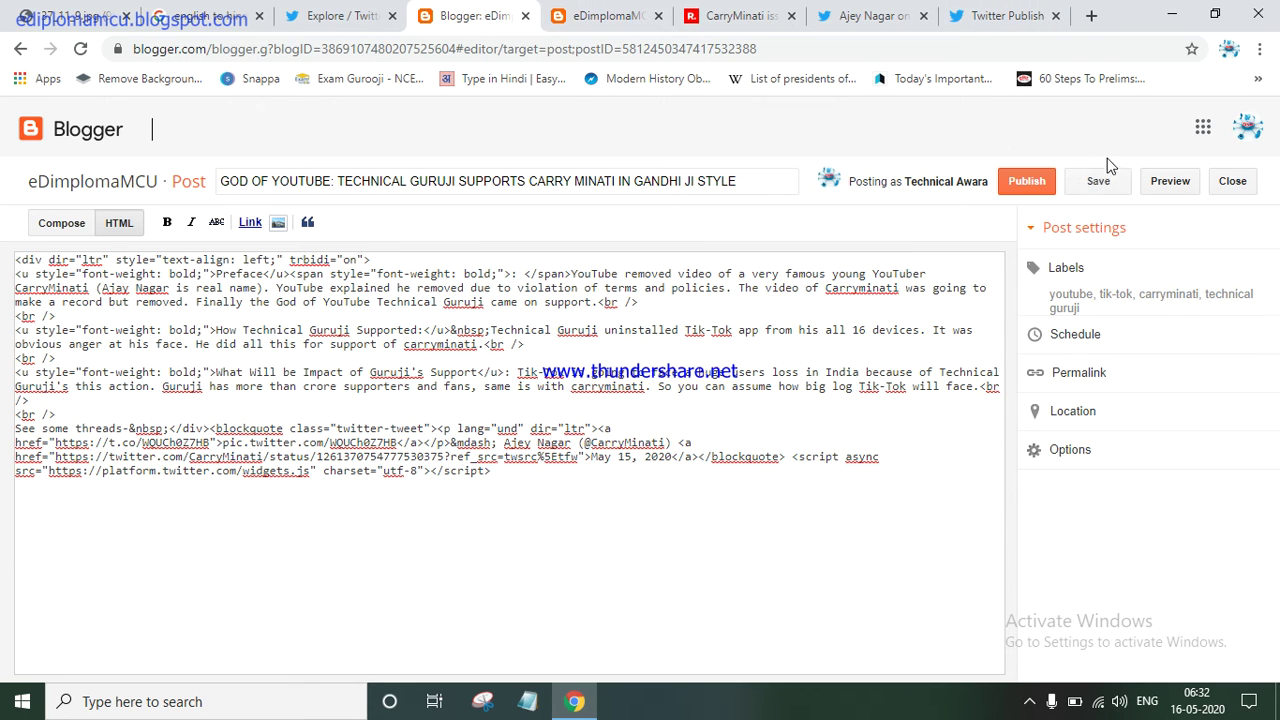
# Preview the post and scroll to check the CarryMinati tweet below 'See some threads-'.
pyautogui.click(1170, 181)
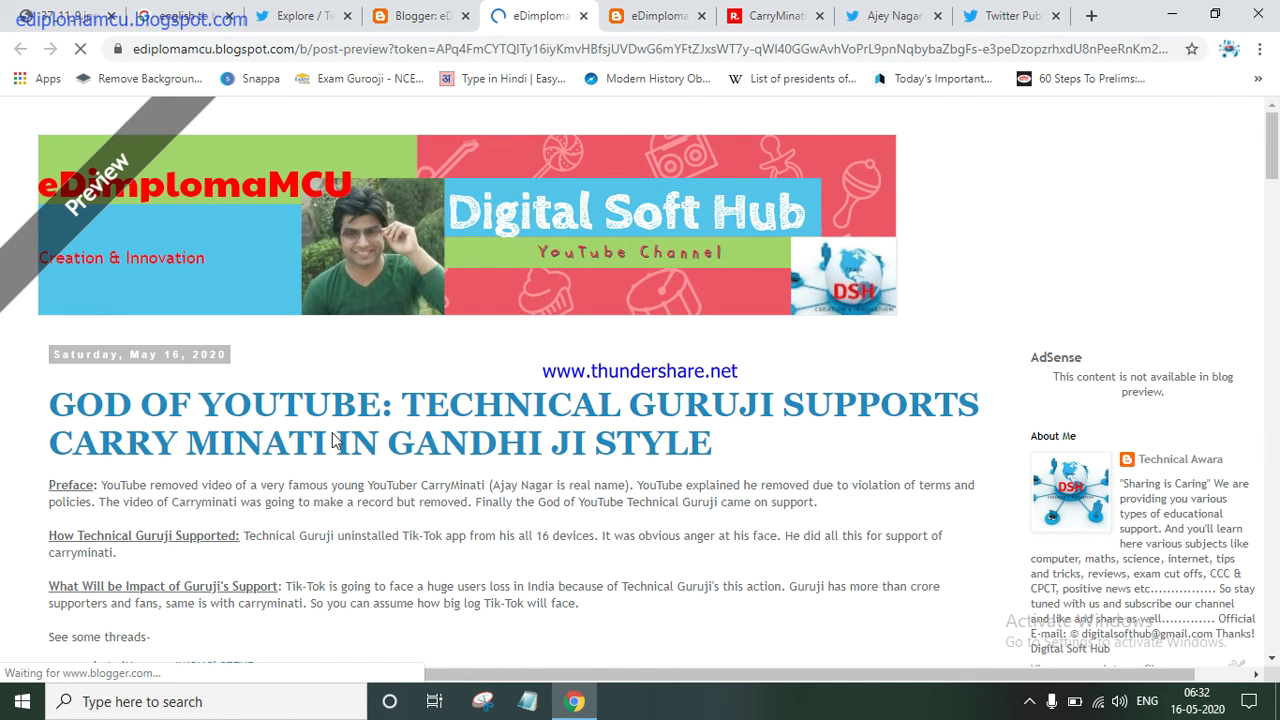
pyautogui.moveTo(1272, 145); pyautogui.dragTo(1276, 237)
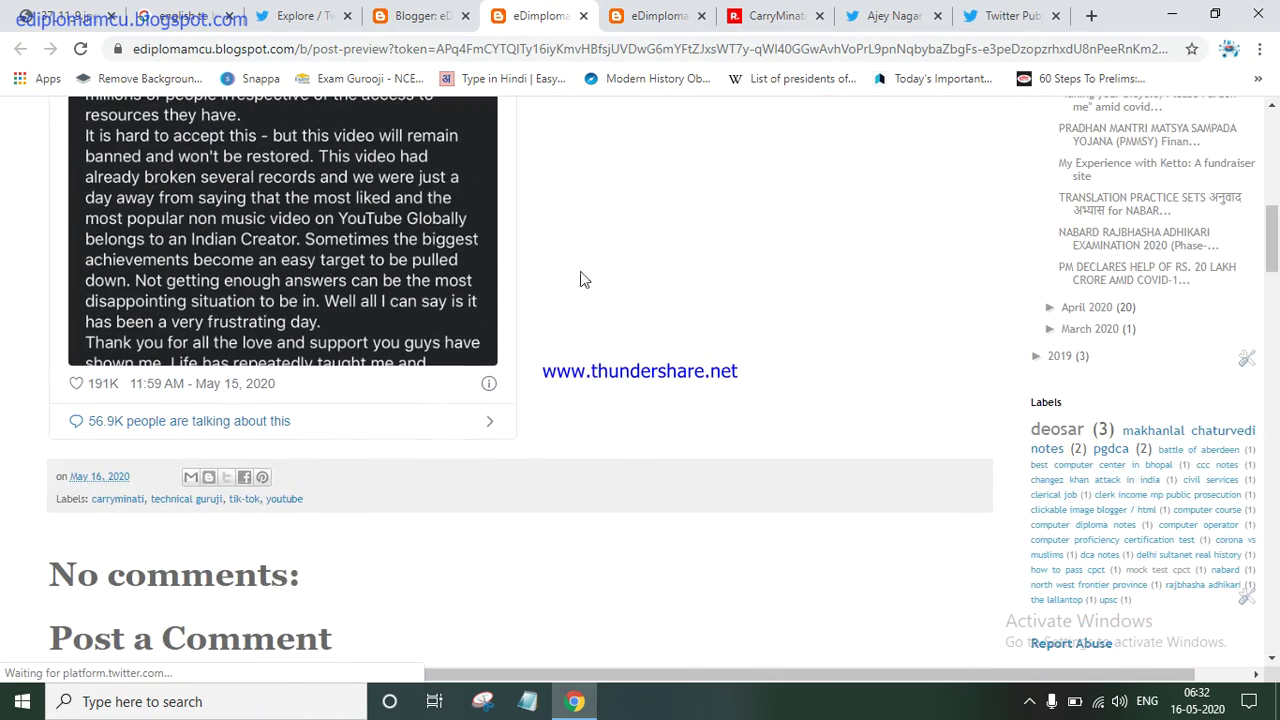
pyautogui.moveTo(1275, 242); pyautogui.dragTo(1276, 174)
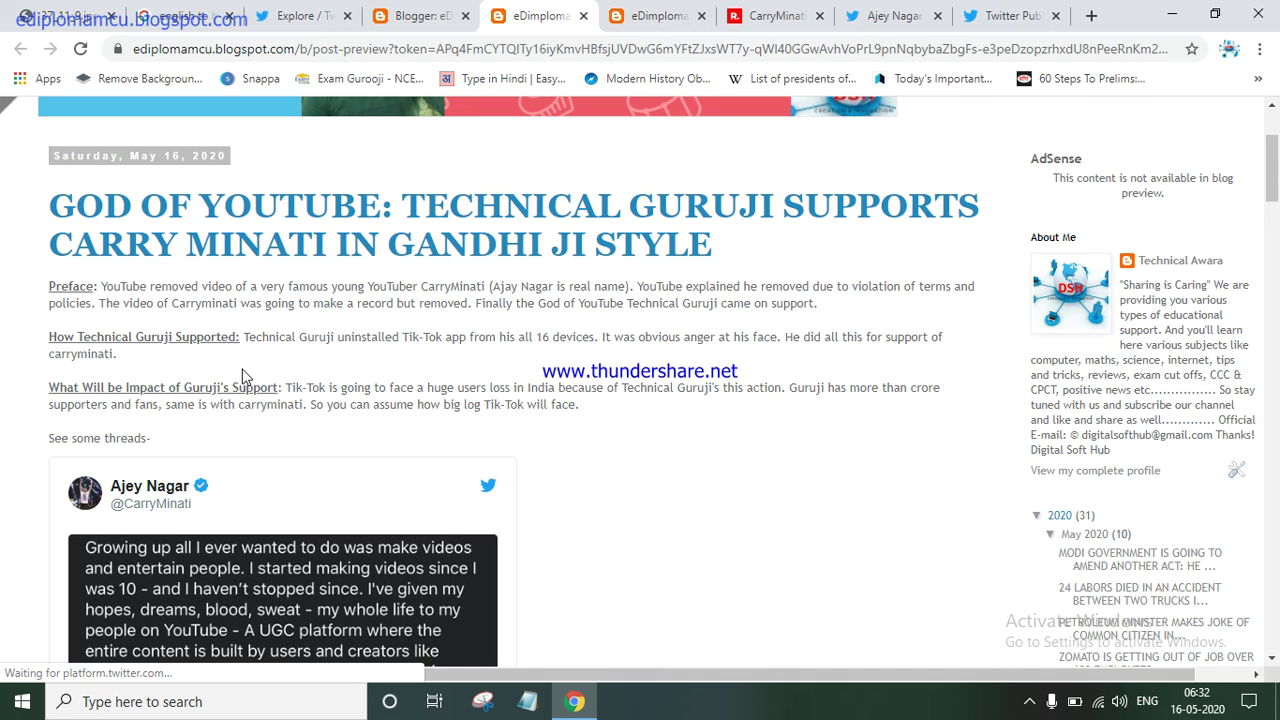
# Search YouTube for 'digital soft hub technical guruji carry' and open the first result.
pyautogui.click(1090, 16)
pyautogui.write('youtube.com')
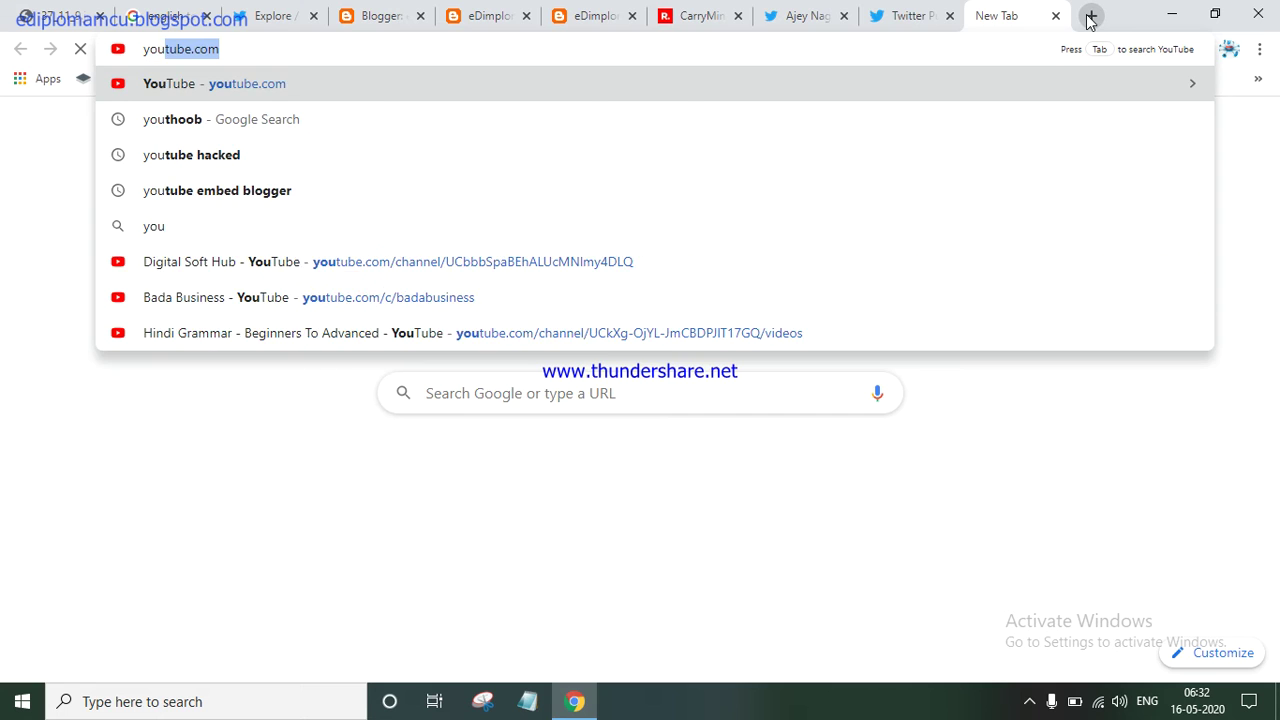
pyautogui.press('Return')
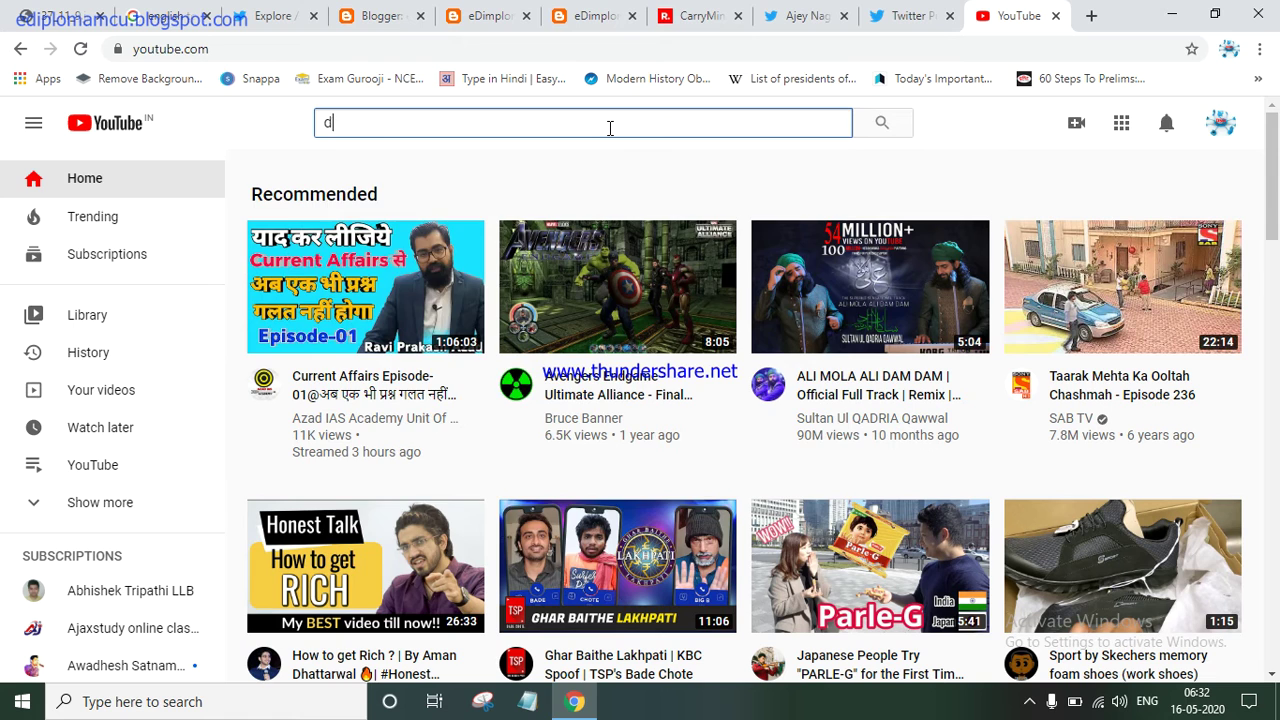
pyautogui.write('digital soft h')
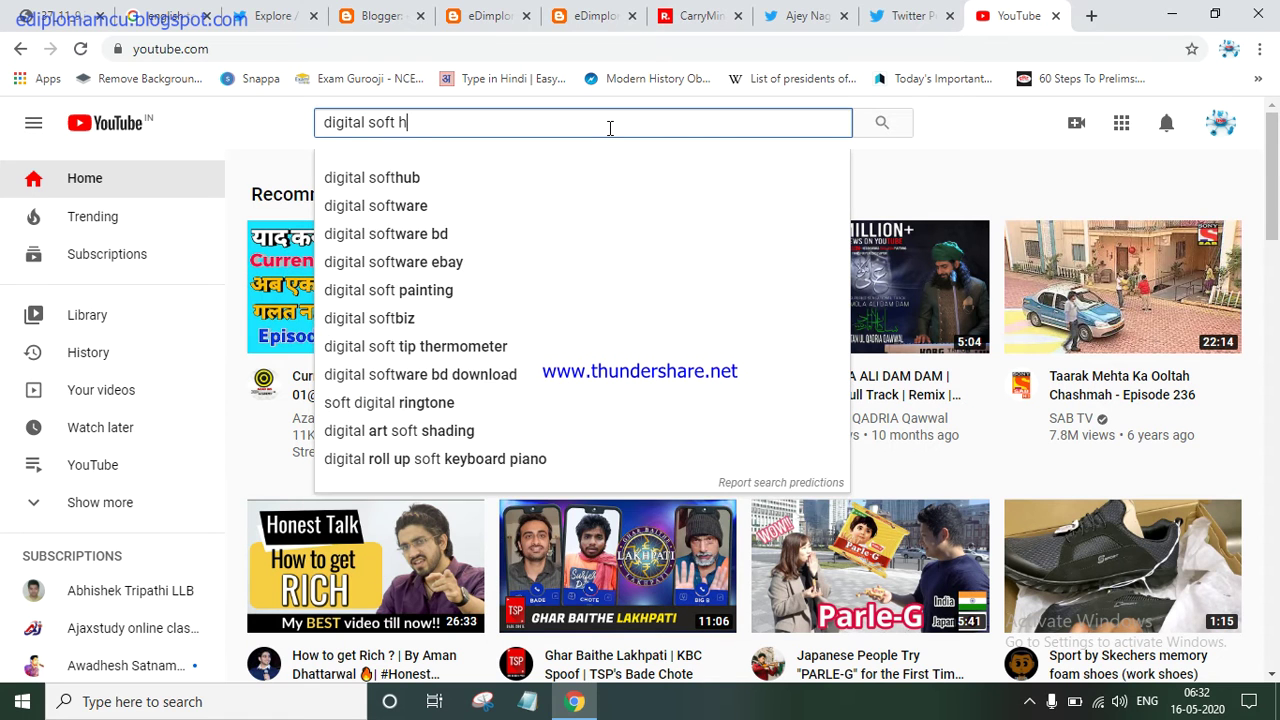
pyautogui.write('ub ')
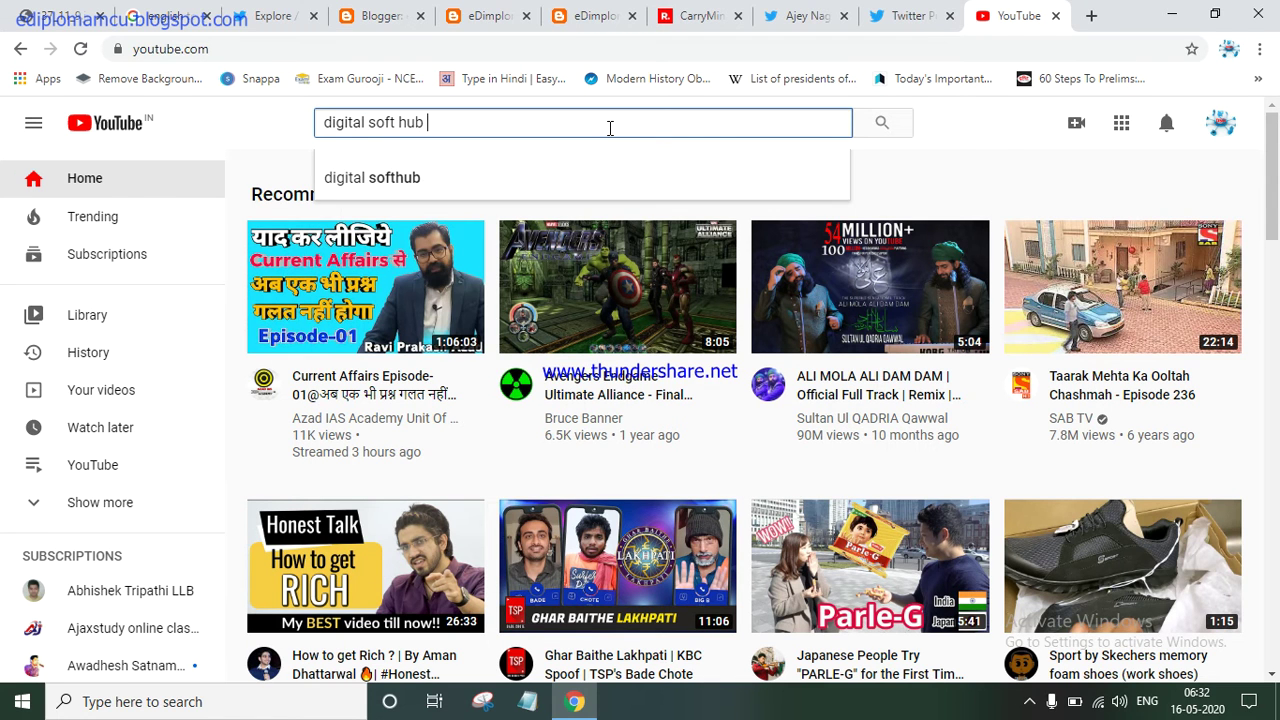
pyautogui.write('technical guruji carr')
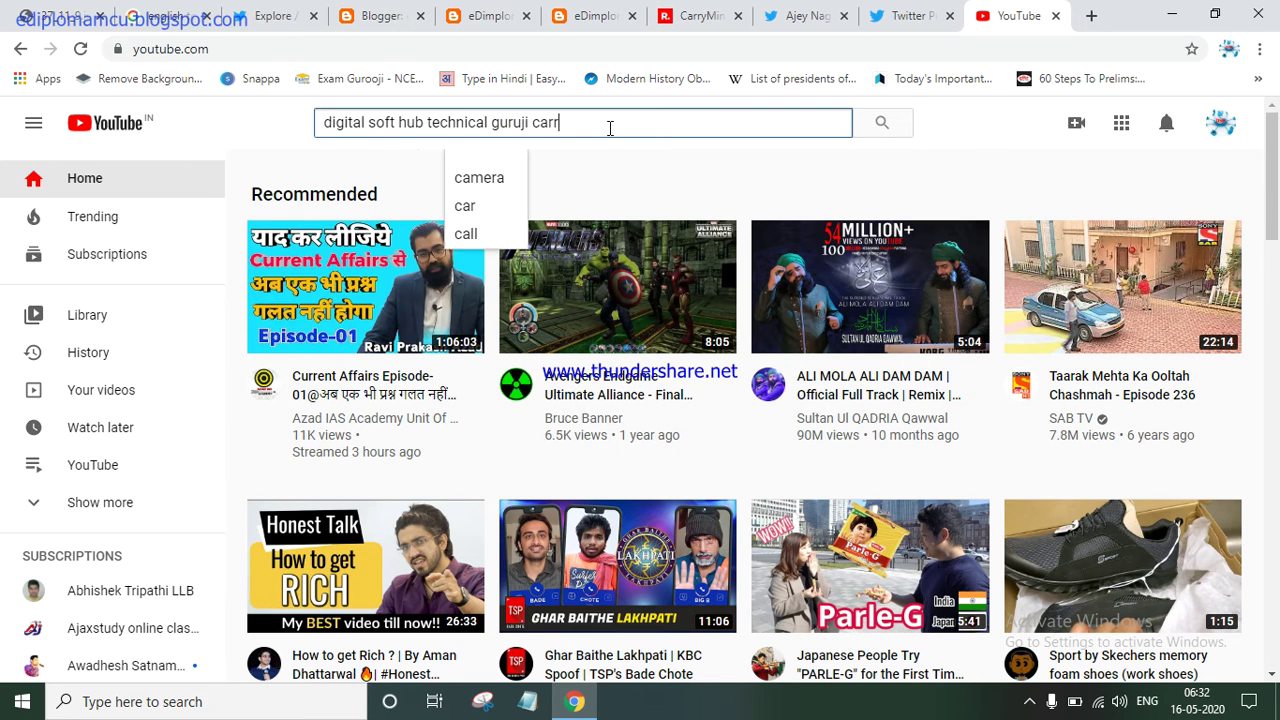
pyautogui.write('y')
pyautogui.press('Return')
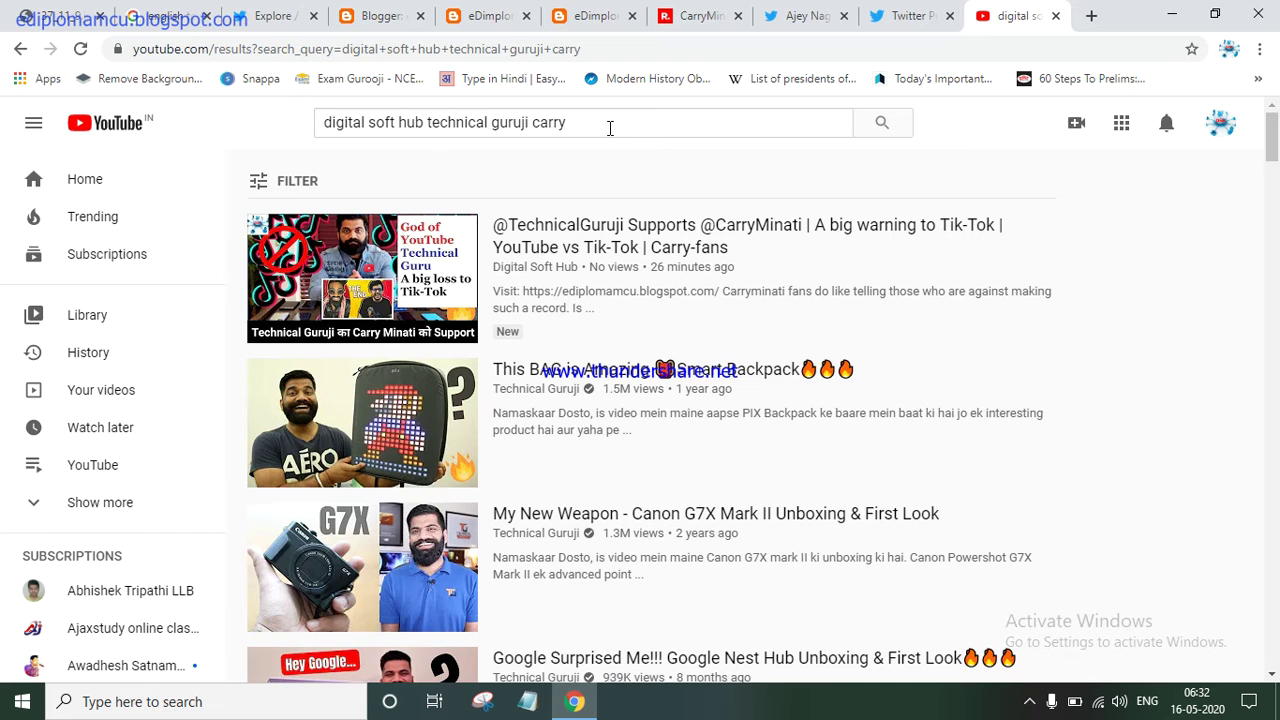
pyautogui.moveTo(372, 272)
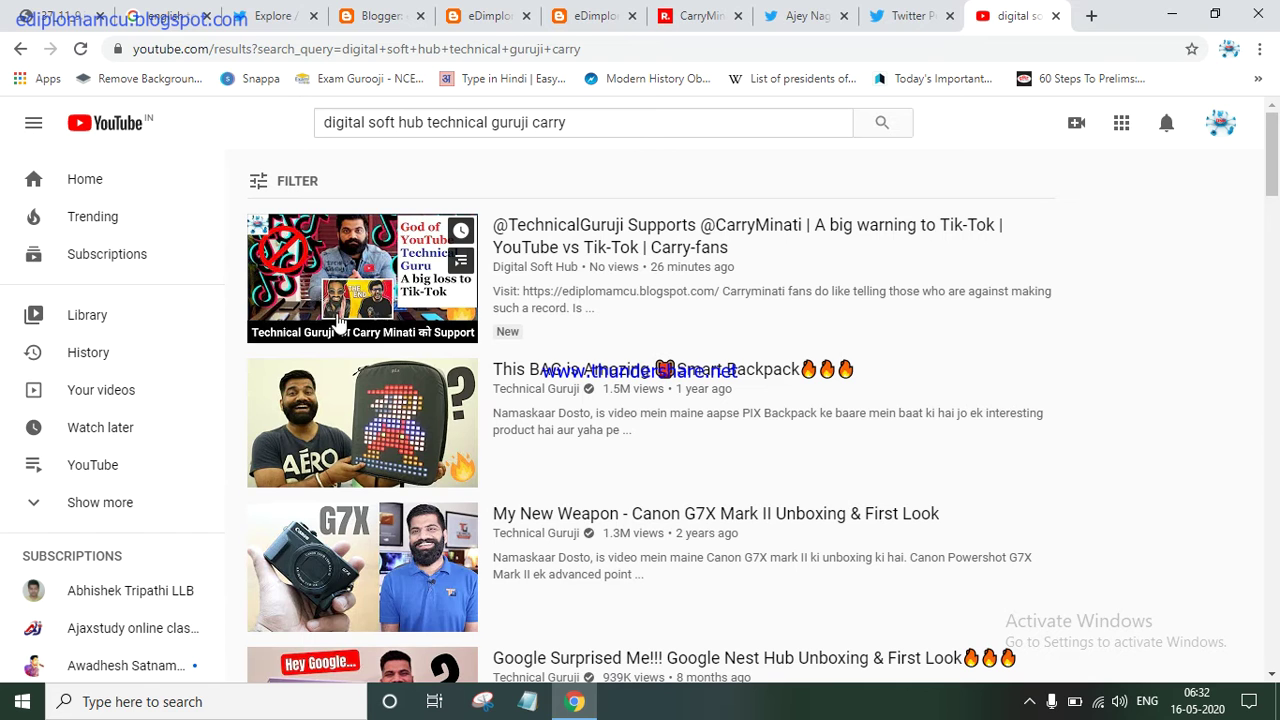
pyautogui.click(372, 272)
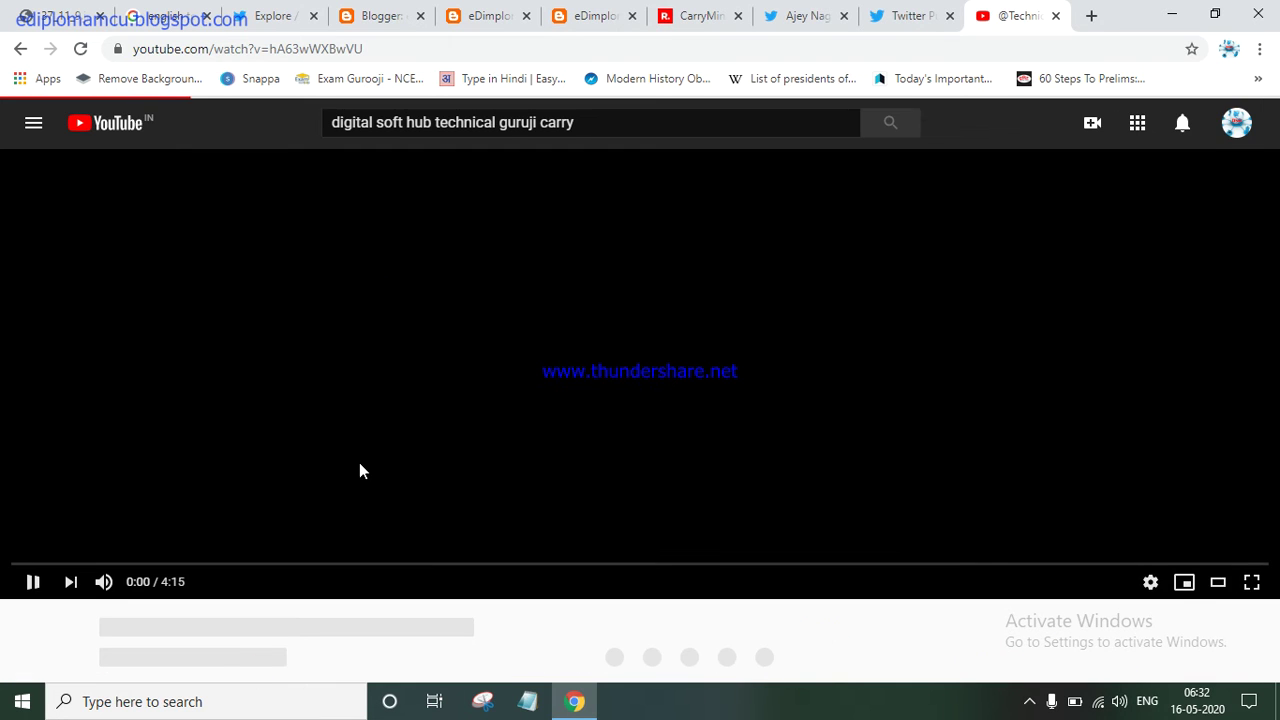
# Pause the video and copy its iframe embed code via Share > Embed.
pyautogui.click(1213, 592)
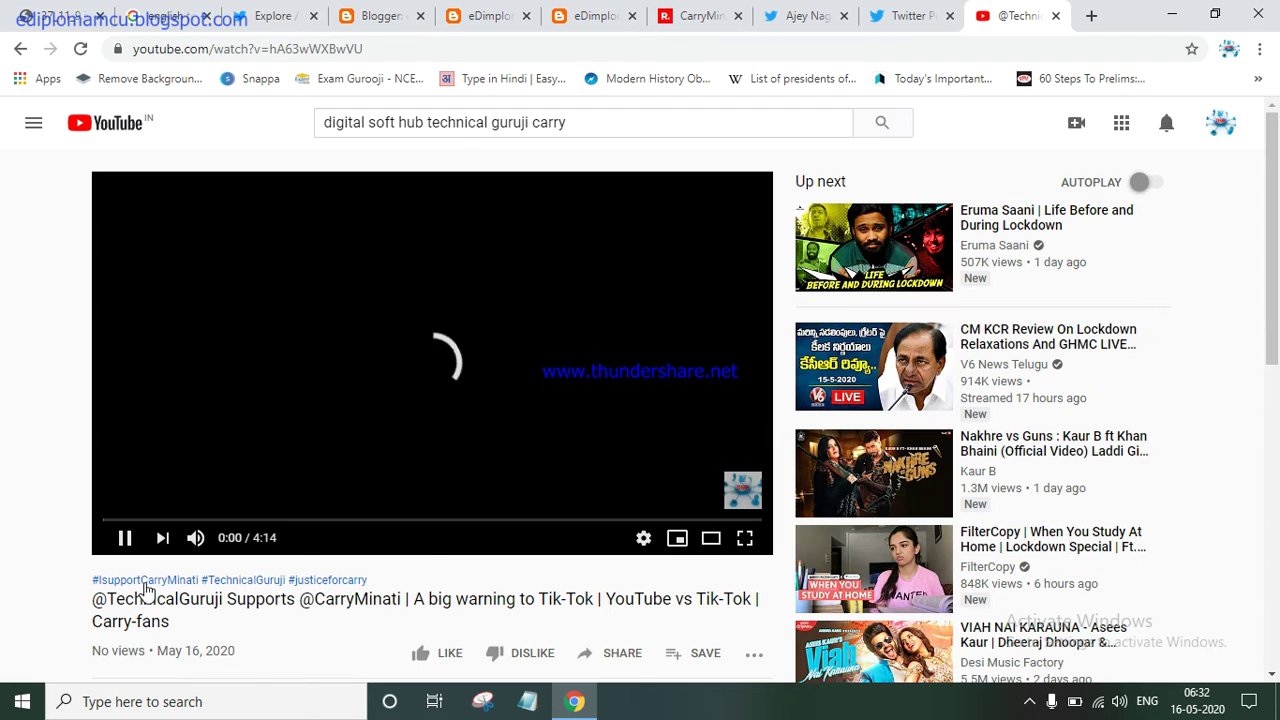
pyautogui.click(124, 537)
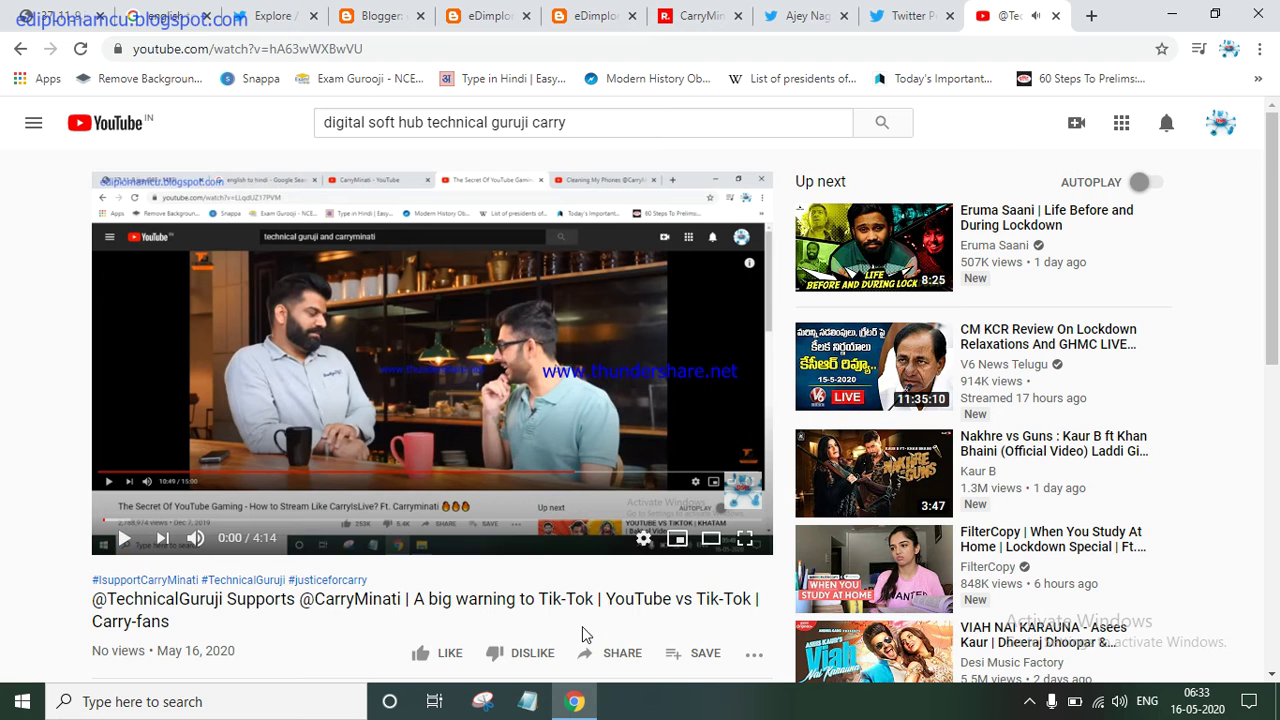
pyautogui.click(614, 650)
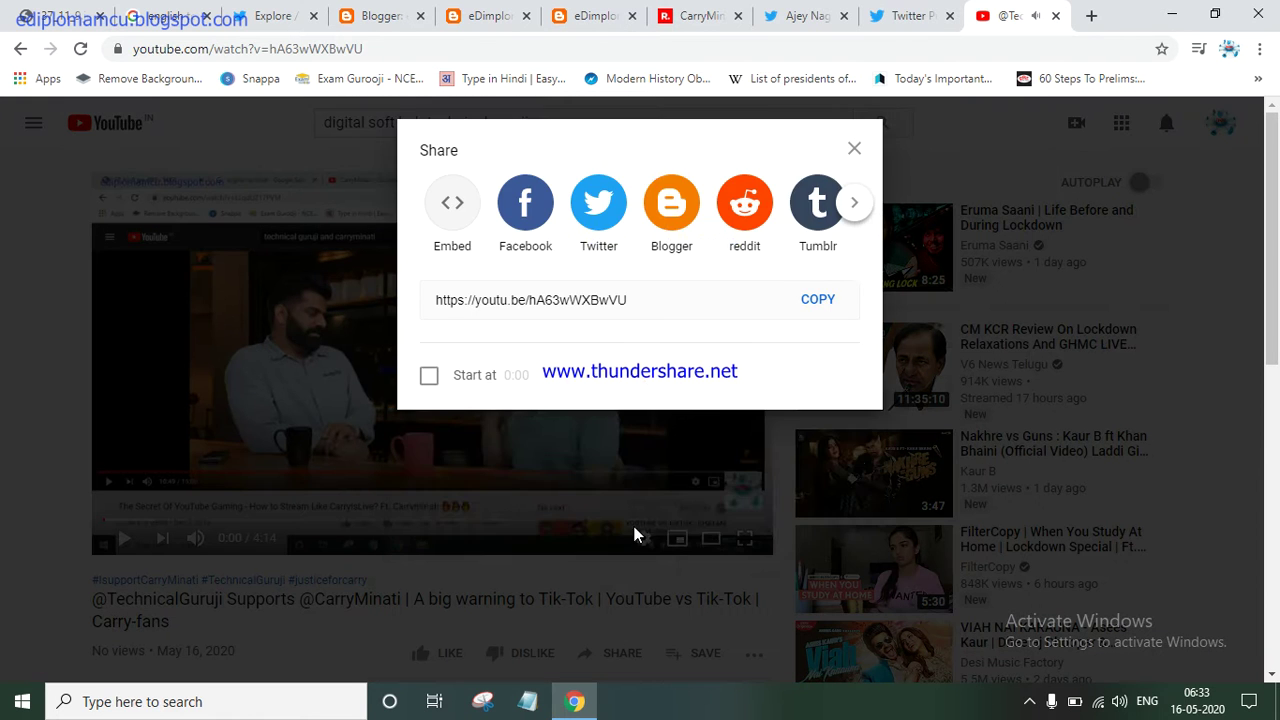
pyautogui.click(460, 333)
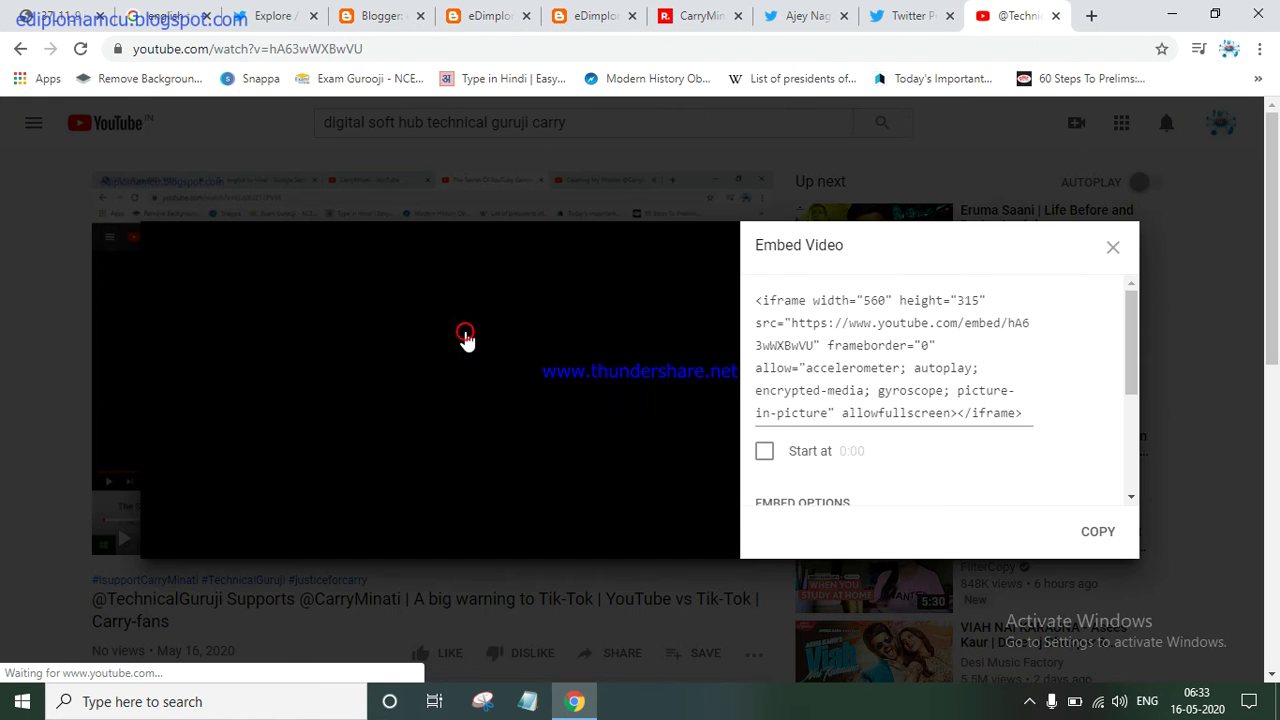
pyautogui.click(1098, 533)
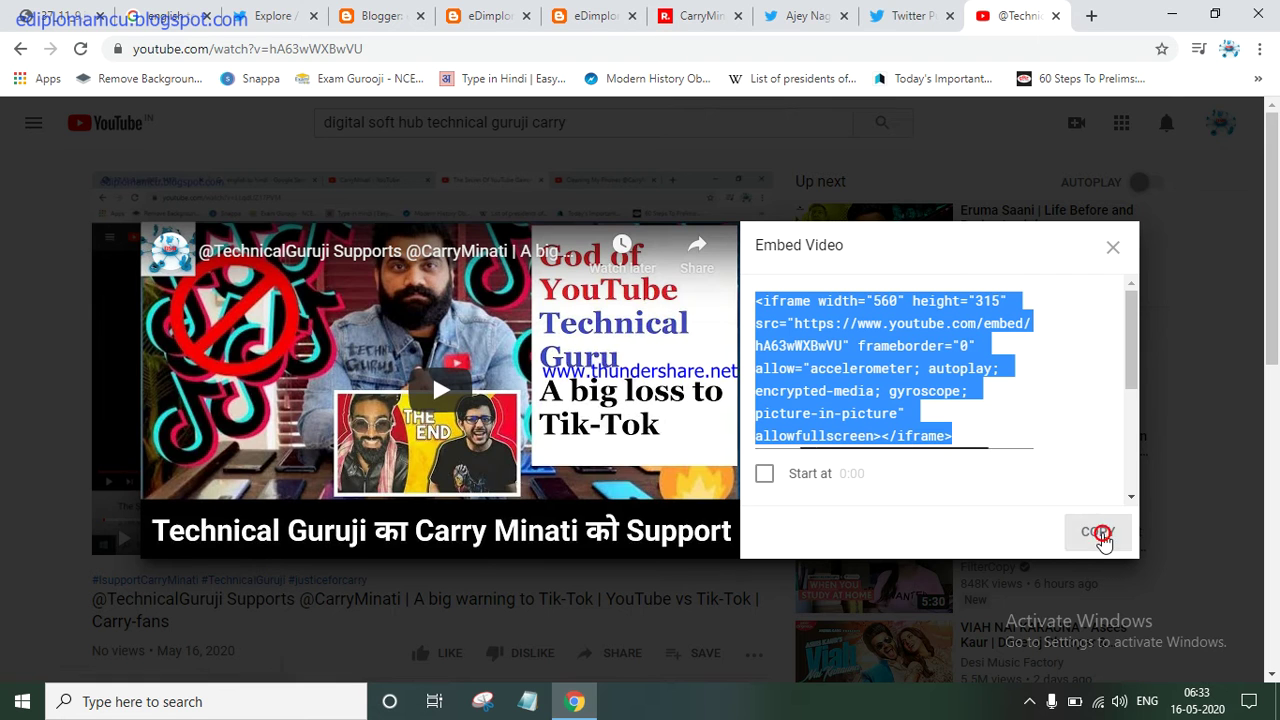
pyautogui.click(590, 15)
pyautogui.click(481, 18)
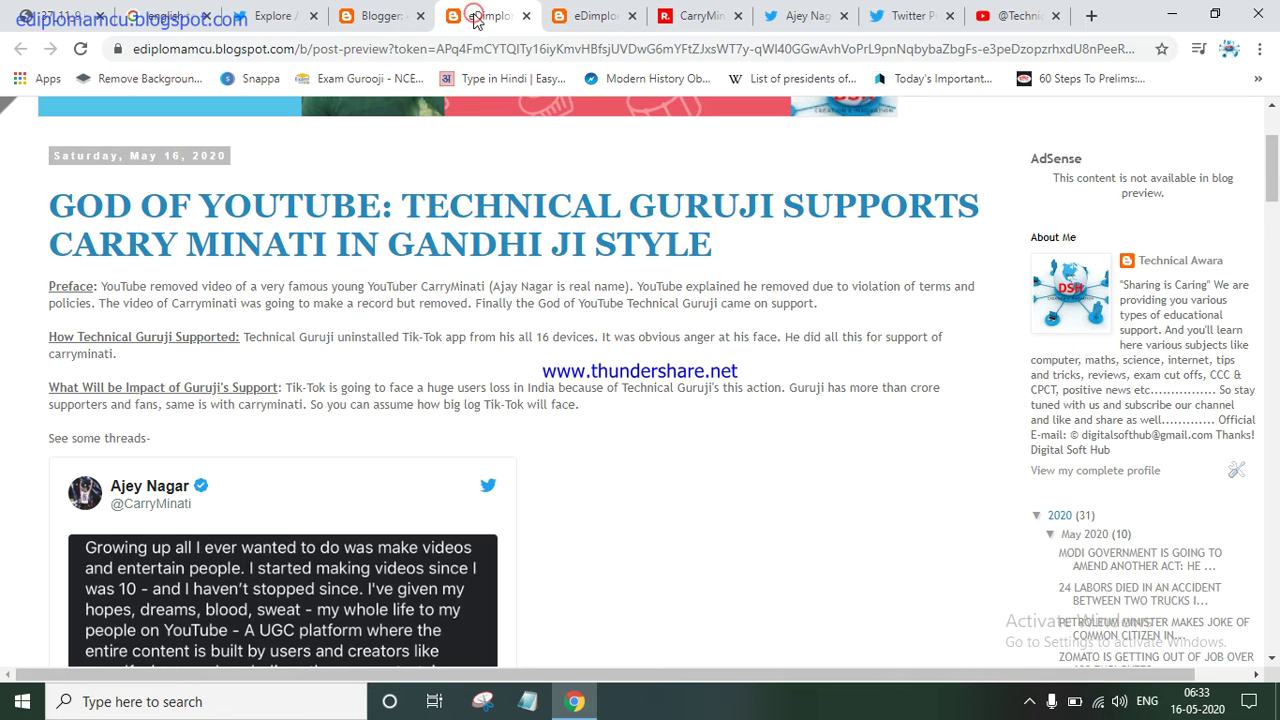
# Paste the YouTube iframe code into the post HTML after 'carryminati.<br />'.
pyautogui.click(397, 20)
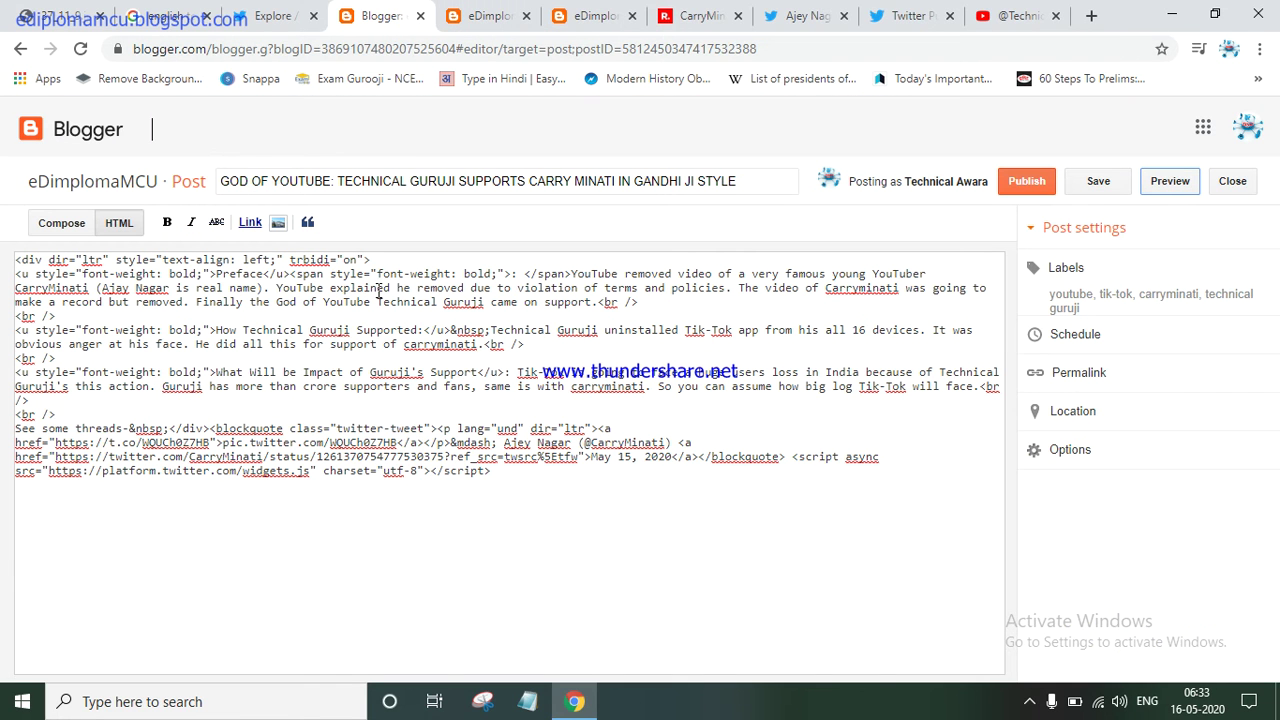
pyautogui.click(527, 344)
pyautogui.hotkey('ctrl', 'v')
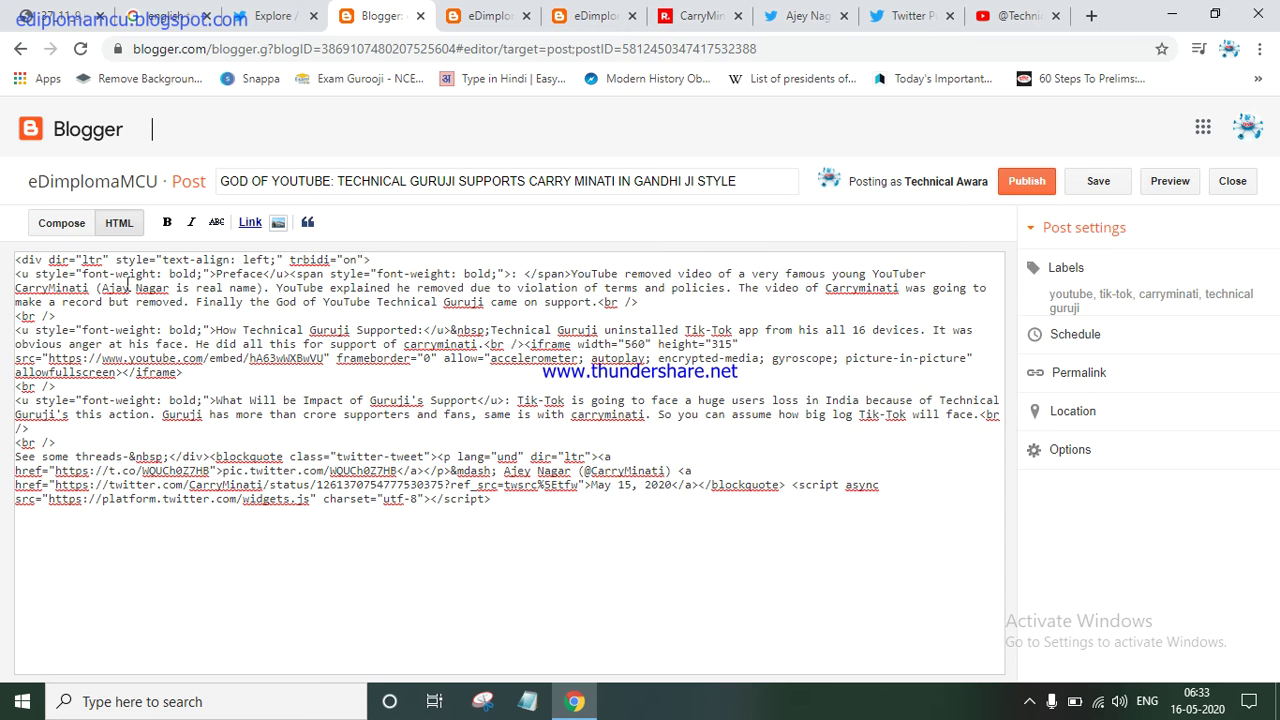
# In Compose view, set all post text to Large font size and save the draft.
pyautogui.click(61, 222)
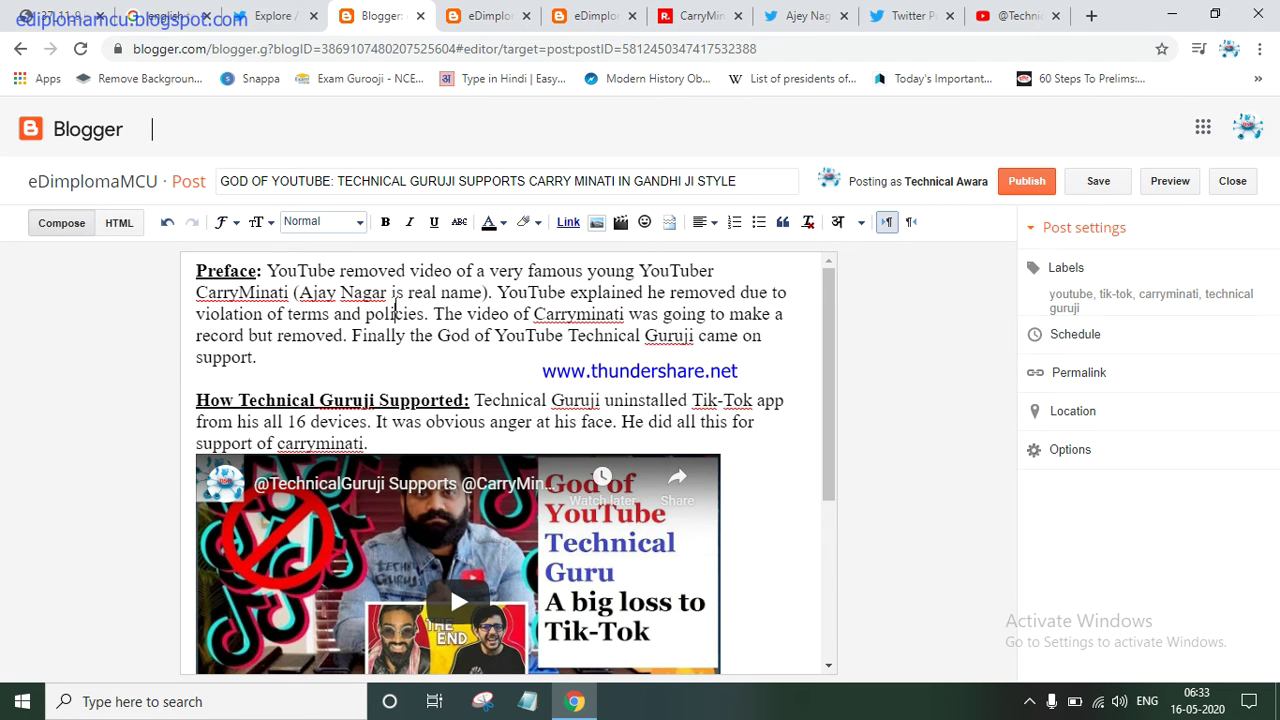
pyautogui.hotkey('ctrl', 'd')
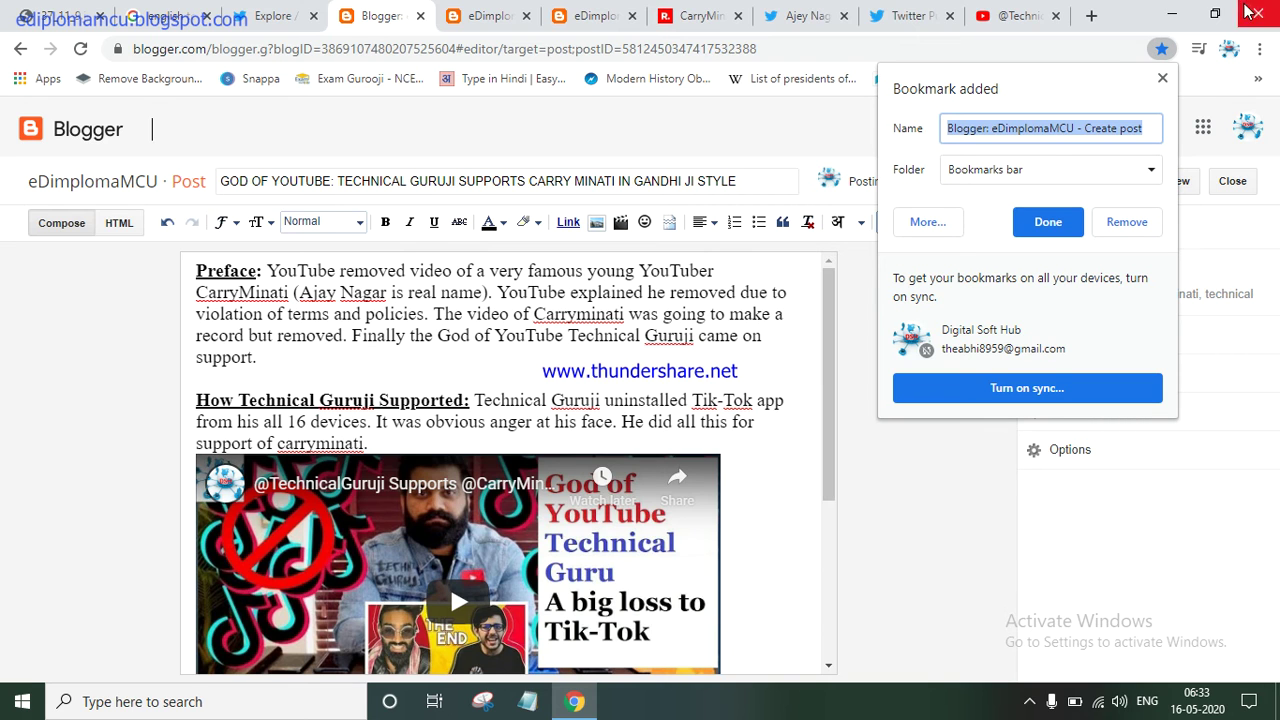
pyautogui.click(1162, 77)
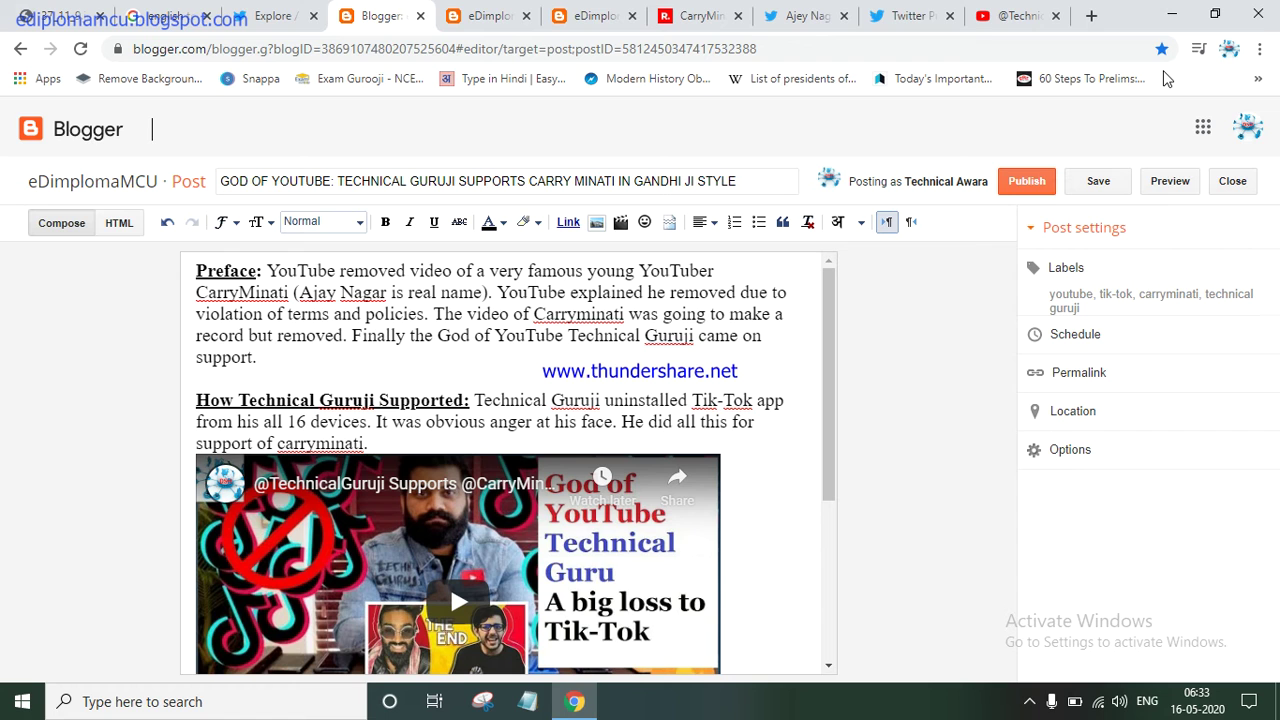
pyautogui.hotkey('ctrl', 'a')
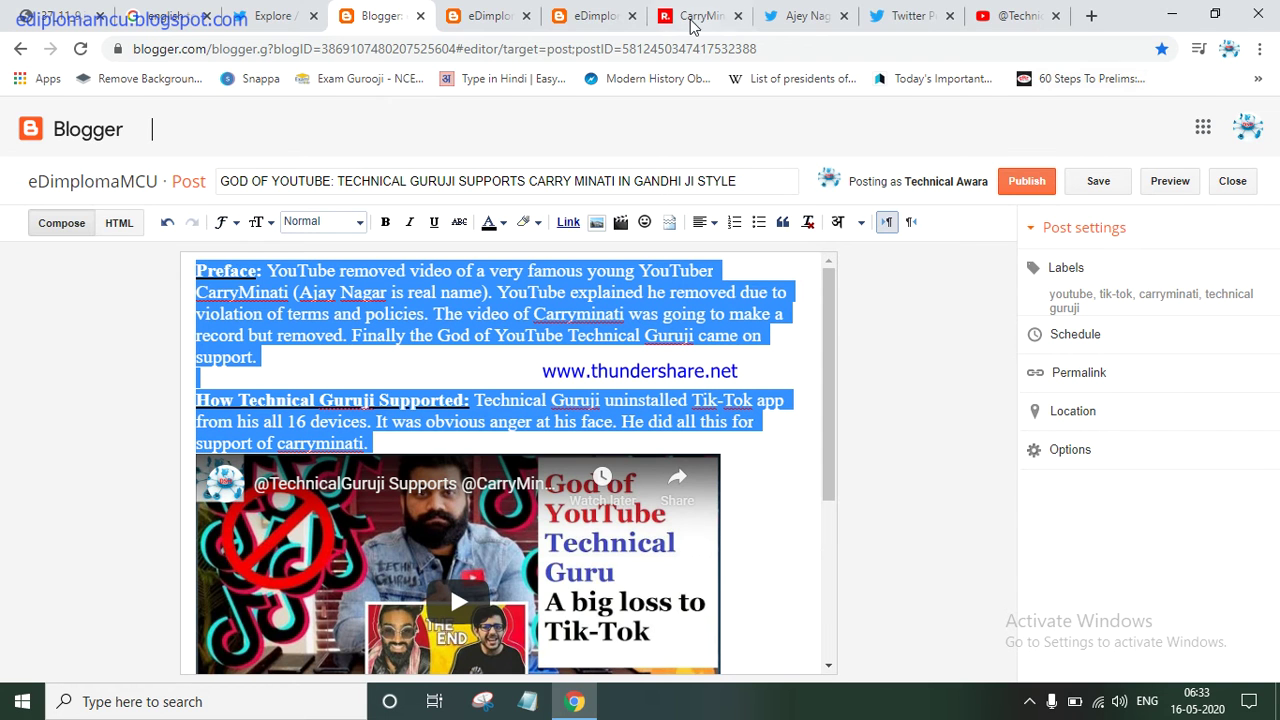
pyautogui.click(267, 224)
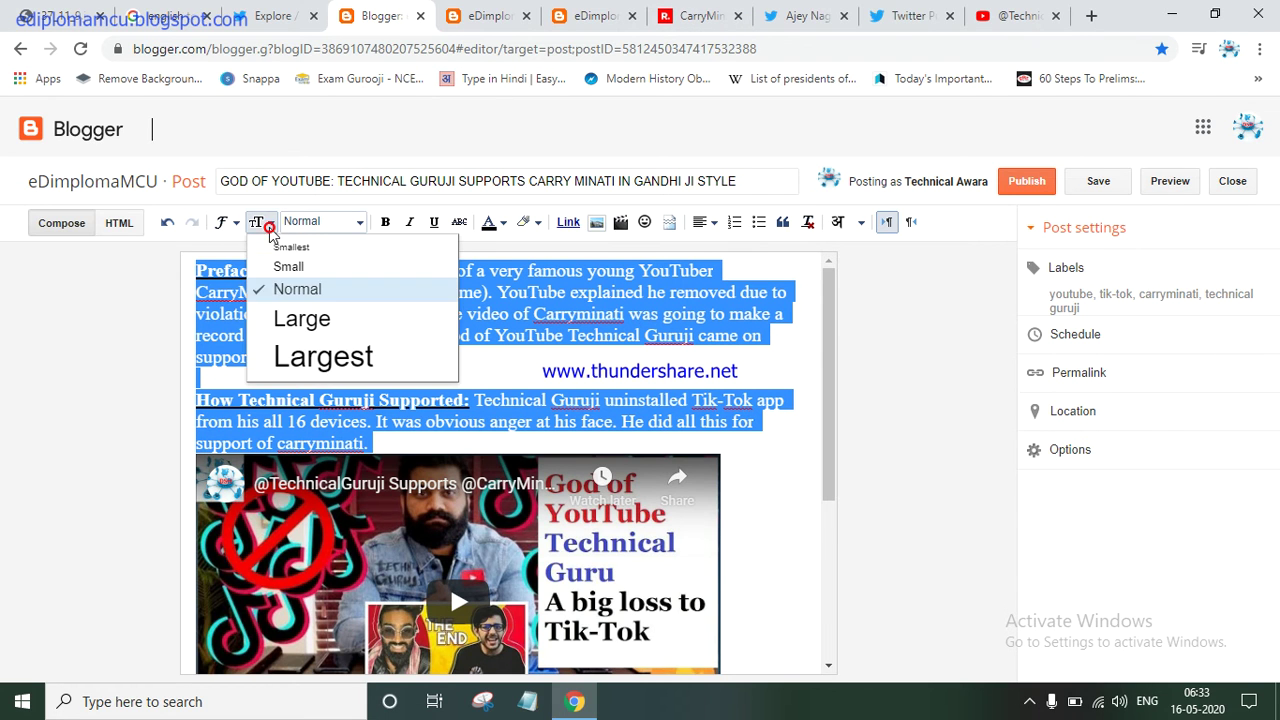
pyautogui.click(303, 321)
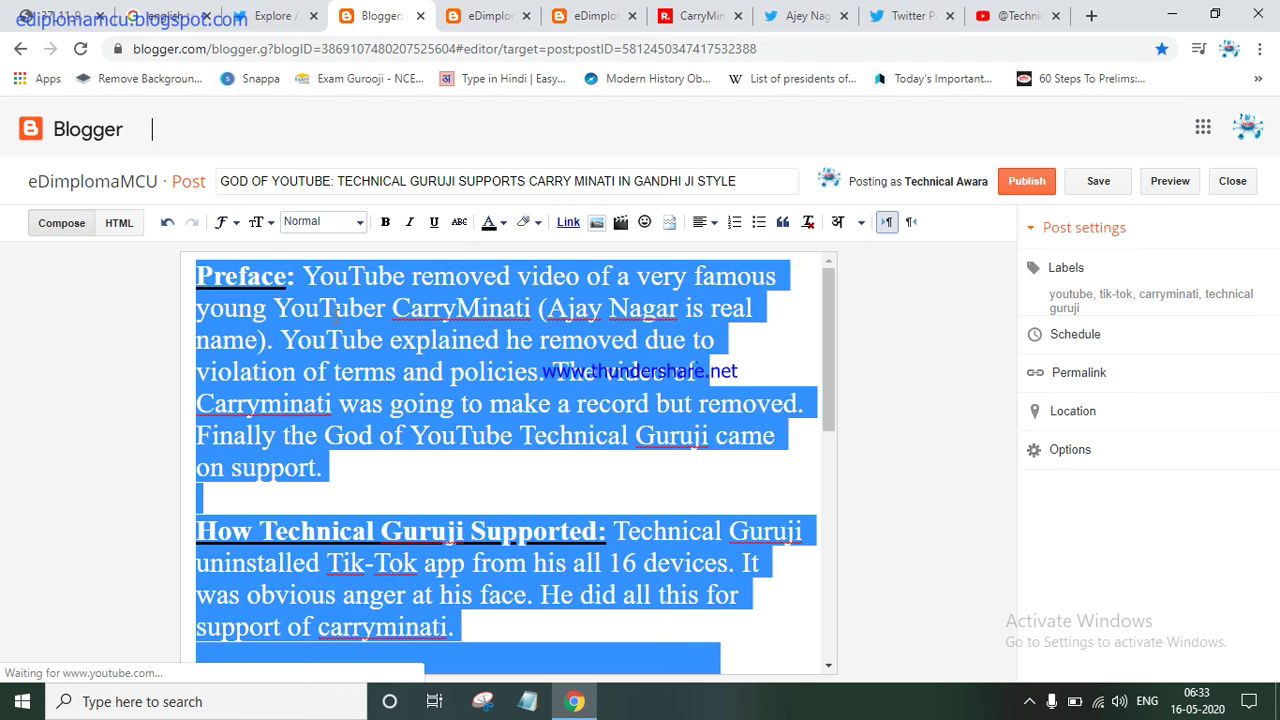
pyautogui.click(1095, 183)
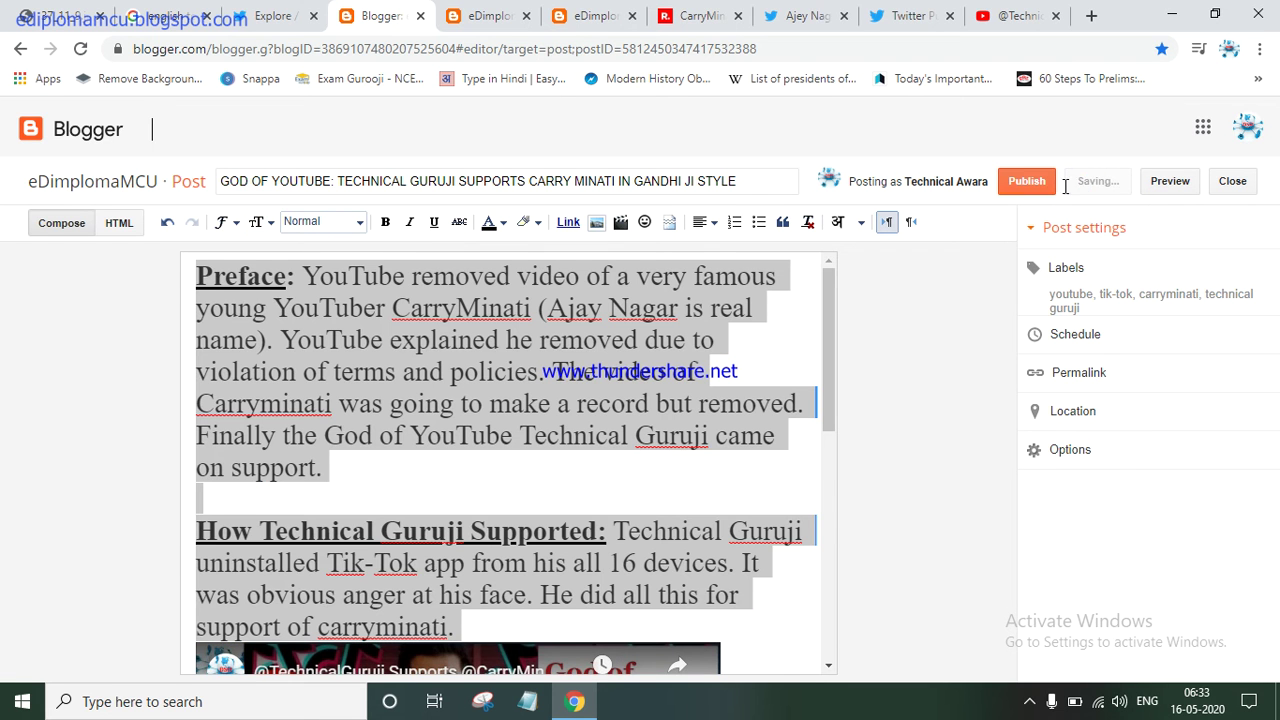
pyautogui.click(451, 10)
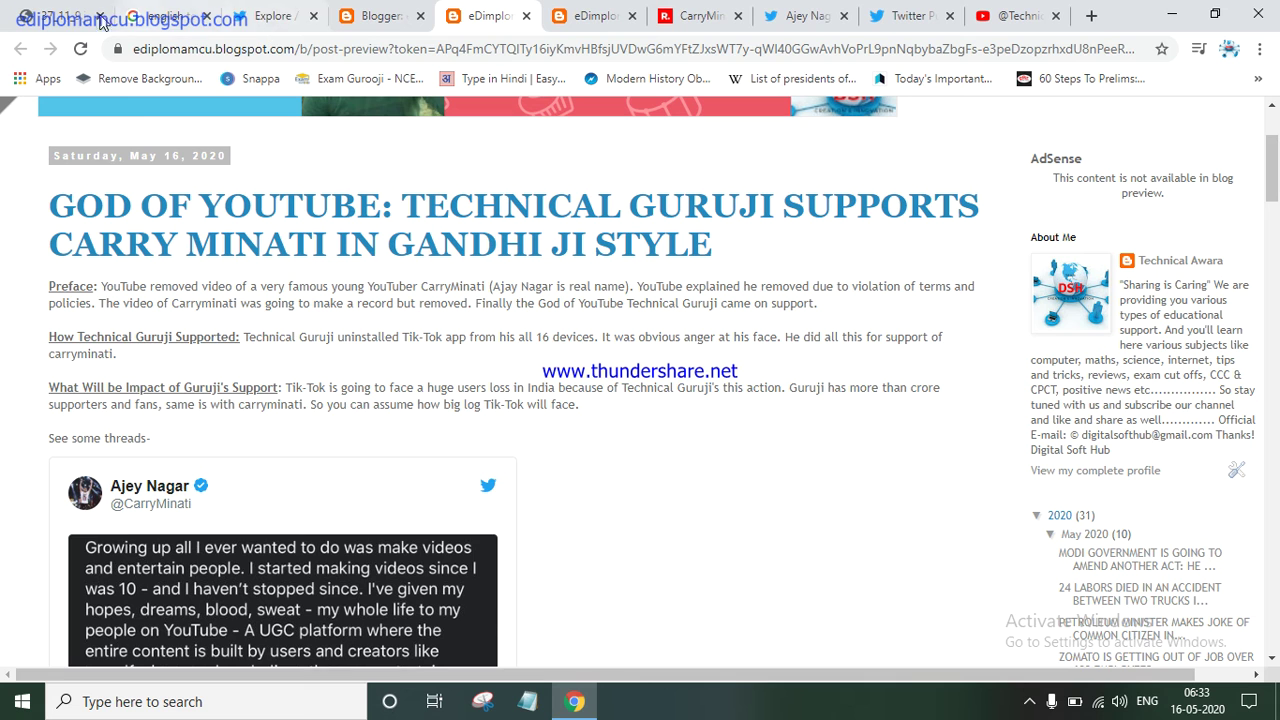
# Reload the preview and scroll through the Large text, Technical Guruji video and tweet.
pyautogui.click(81, 49)
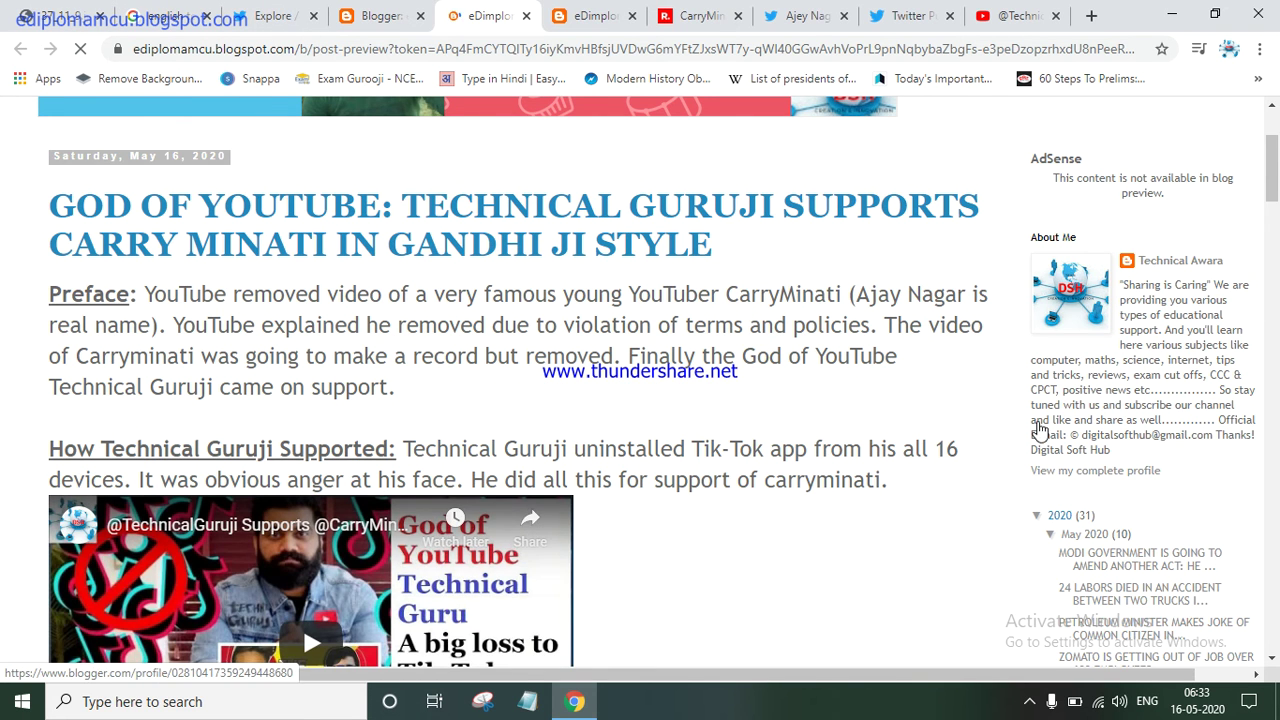
pyautogui.moveTo(1273, 188); pyautogui.dragTo(1273, 240)
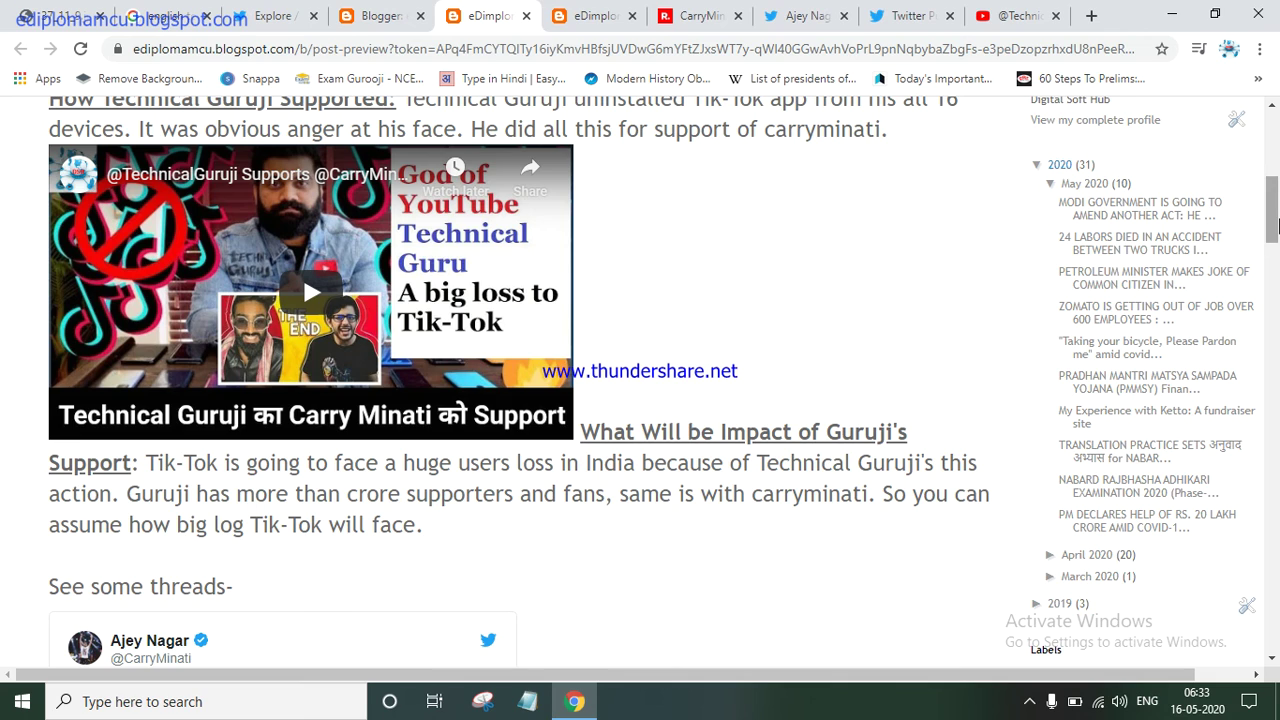
pyautogui.moveTo(1274, 224)
pyautogui.mouseDown()
pyautogui.moveTo(1274, 205)
pyautogui.moveTo(1260, 285)
pyautogui.mouseUp()
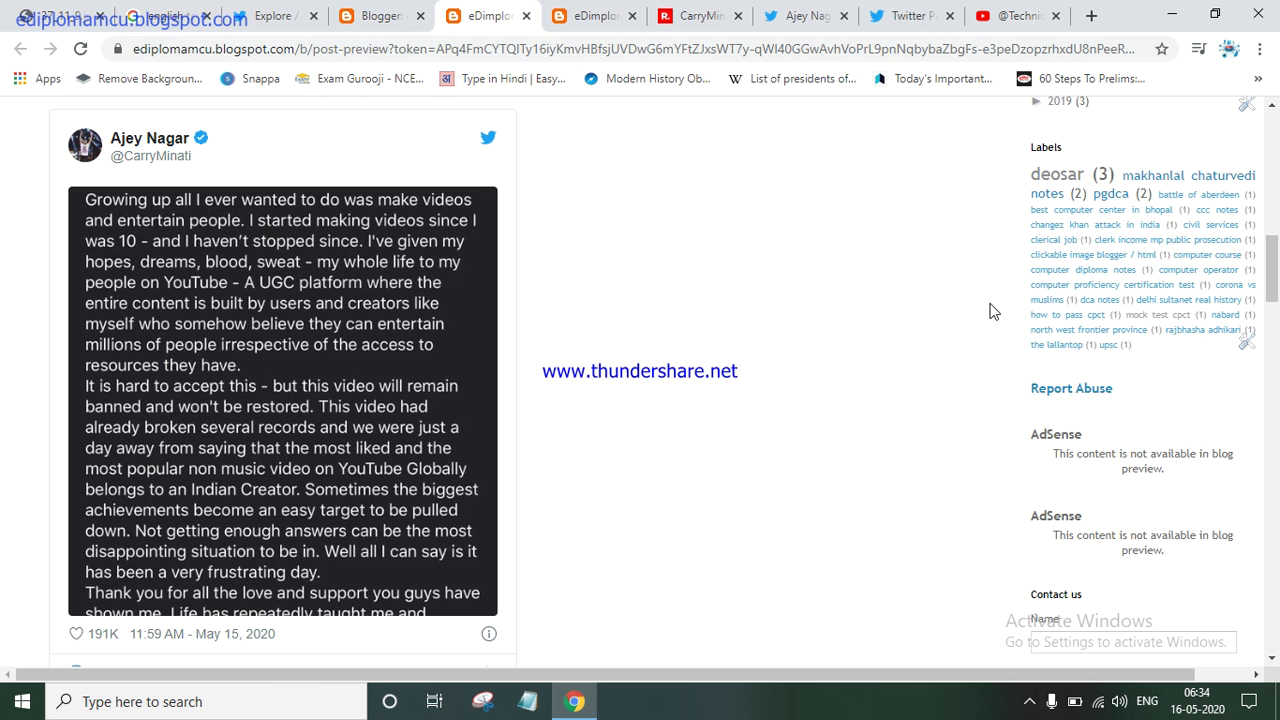
pyautogui.moveTo(1277, 295); pyautogui.dragTo(1276, 257)
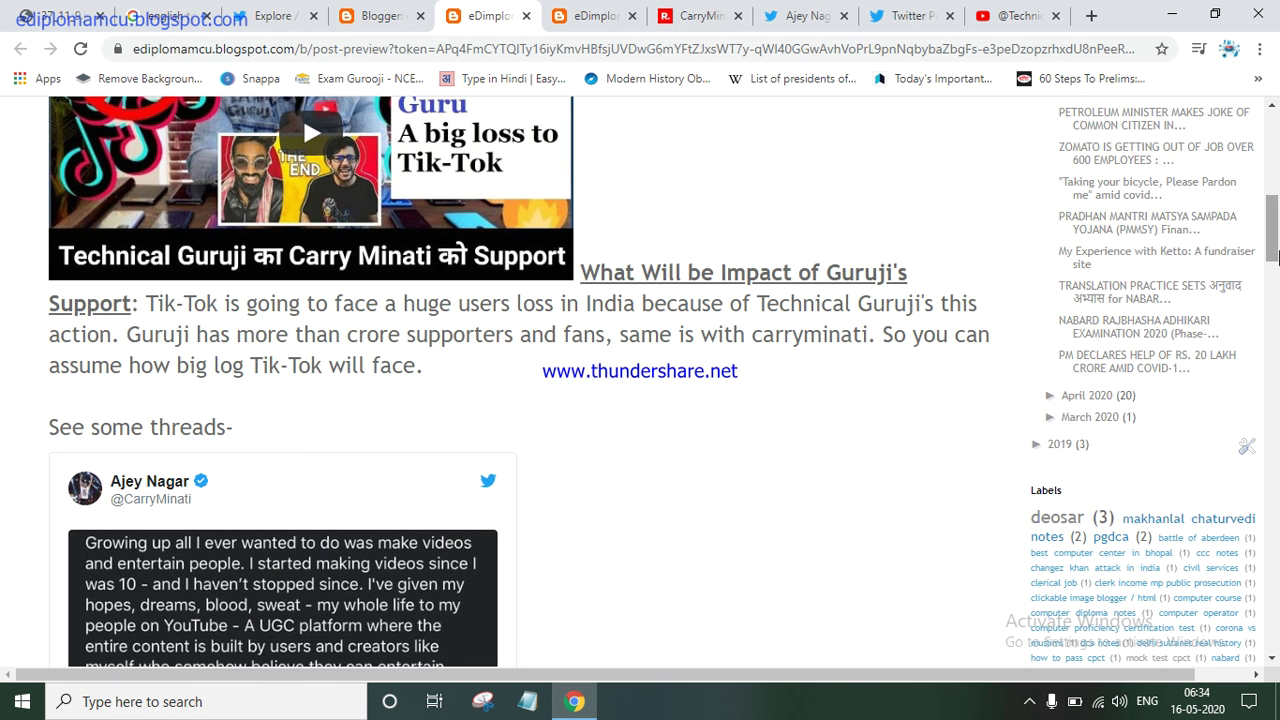
pyautogui.moveTo(1277, 257); pyautogui.dragTo(1277, 245)
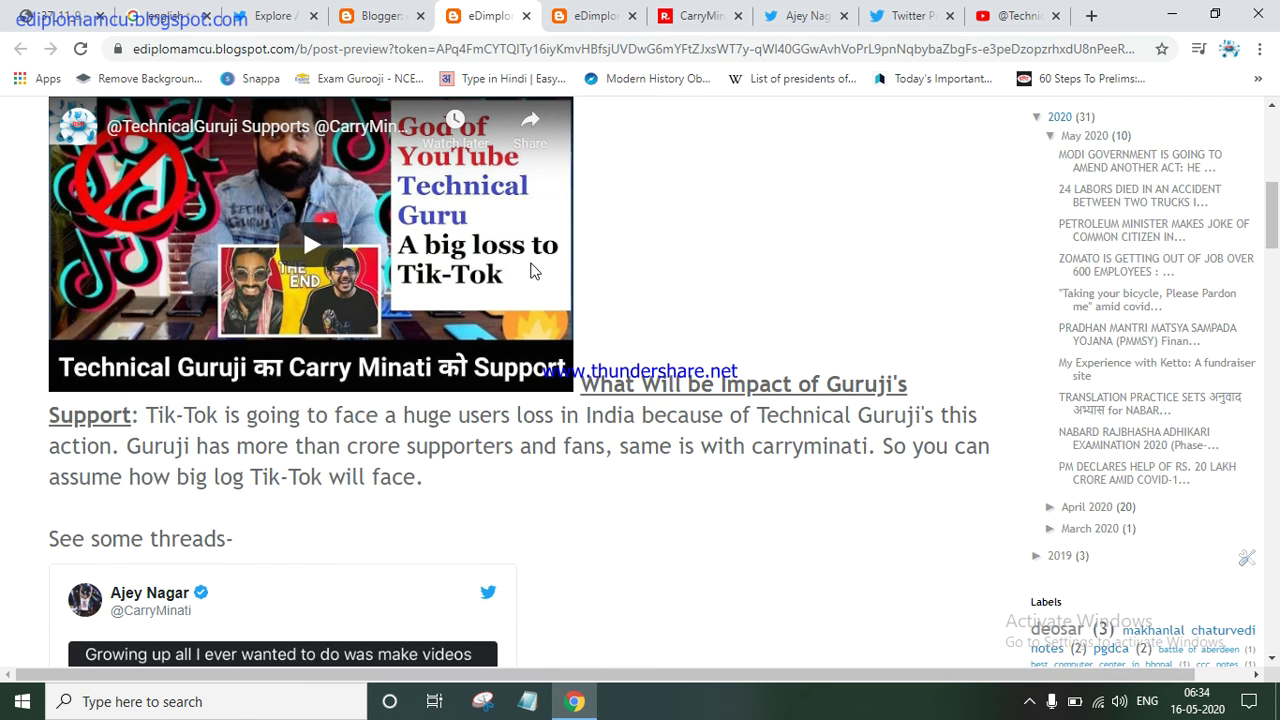